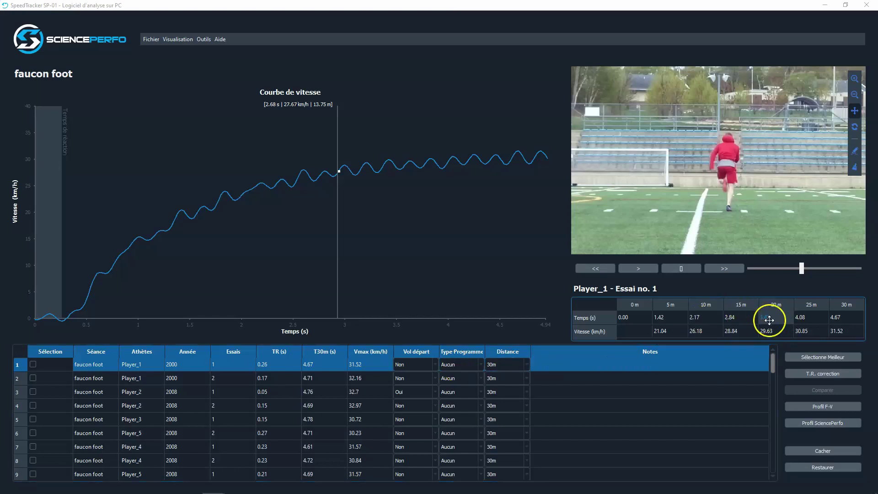
click(151, 39)
mouse_move(181, 73)
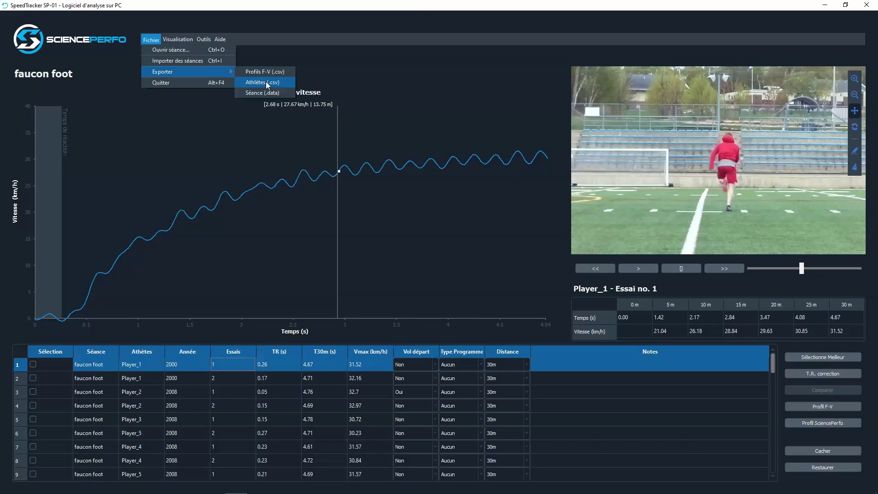
click(161, 173)
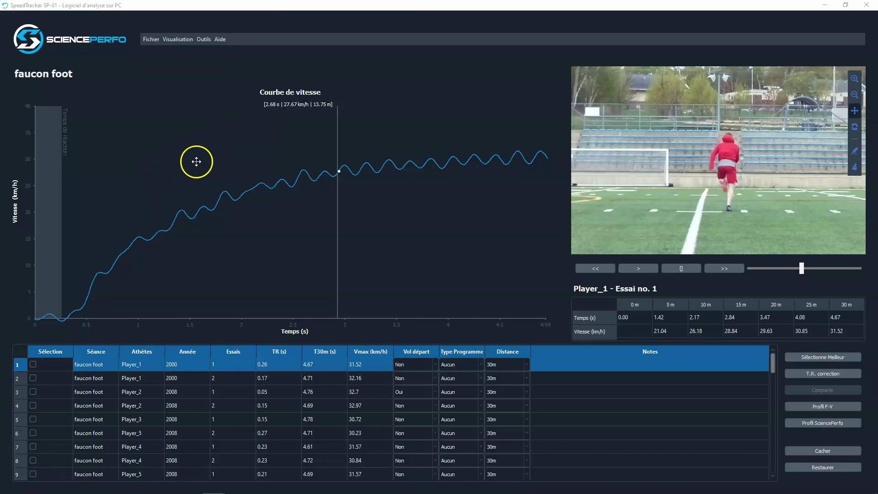
Select Player_1's first trial and export only the selection as athlete CSV data into the 20230508_faucon_foot folder.
click(32, 364)
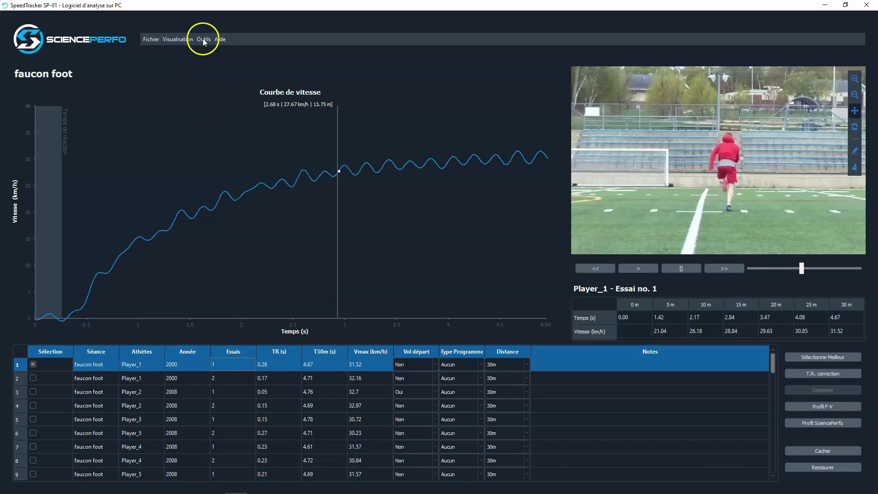
click(151, 39)
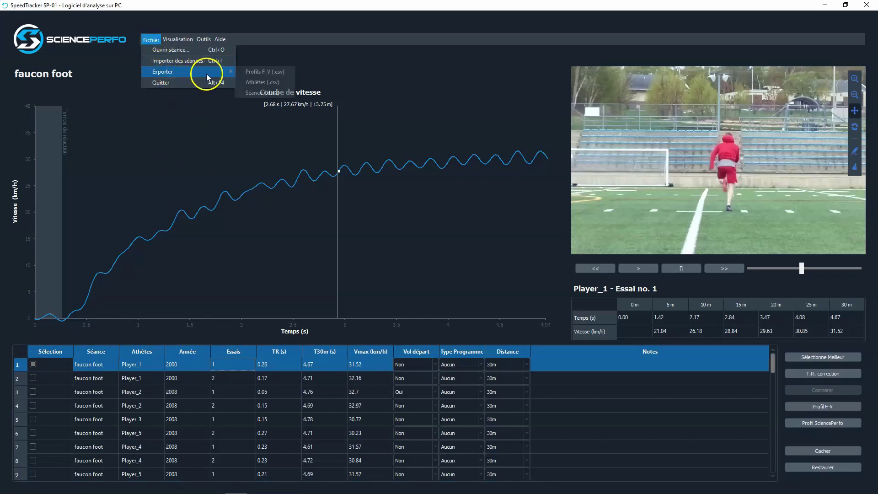
click(275, 83)
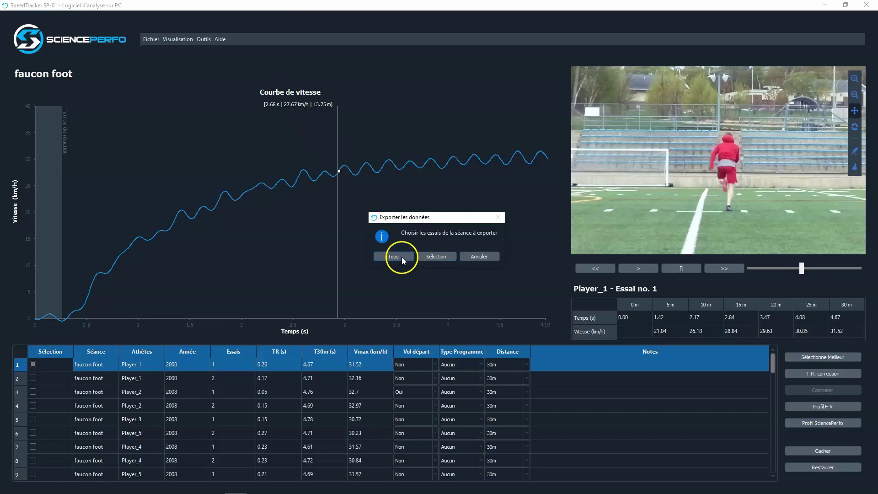
click(443, 255)
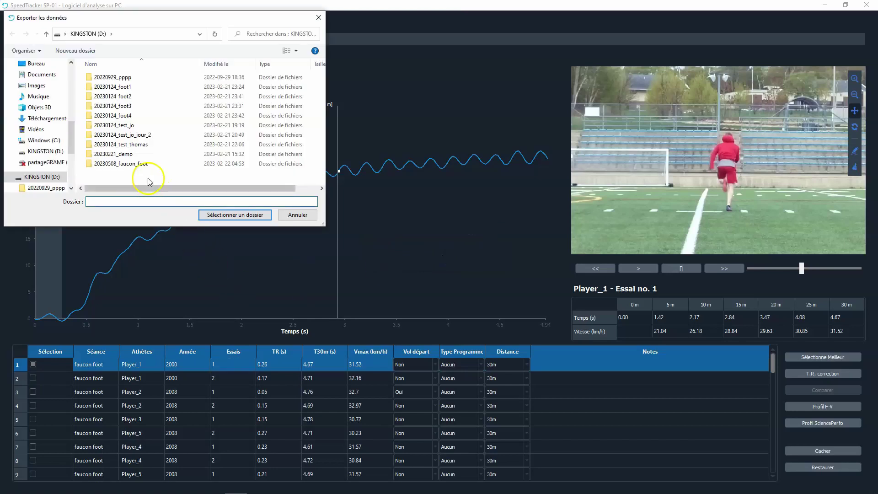
click(220, 163)
click(235, 215)
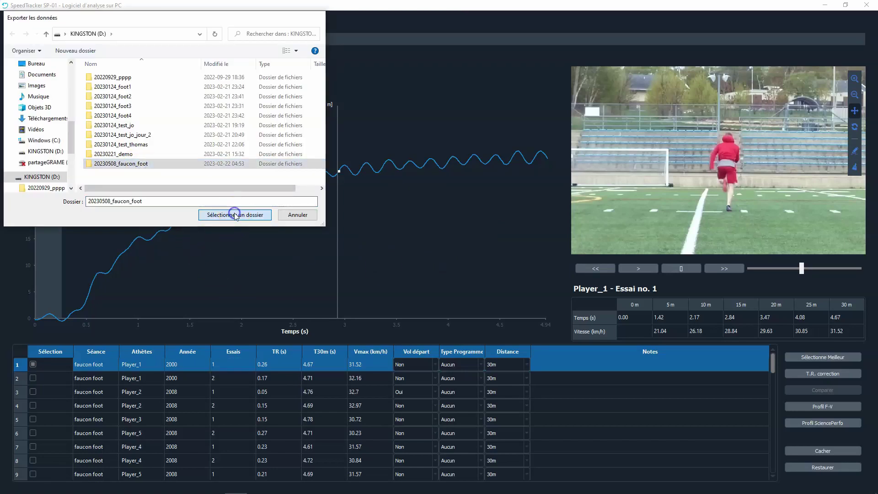
click(493, 256)
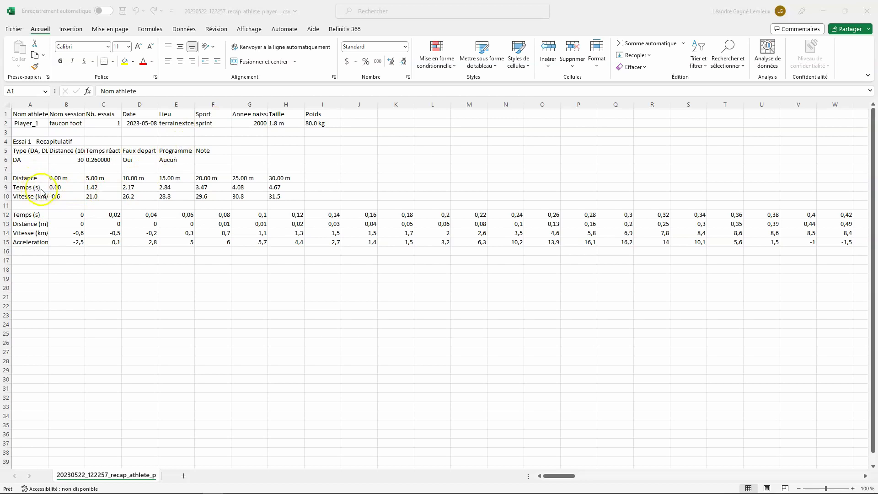
In Excel, examine the exported athlete CSV's split times and speeds, and its detailed time, distance, speed and acceleration rows.
drag(64, 188, 283, 196)
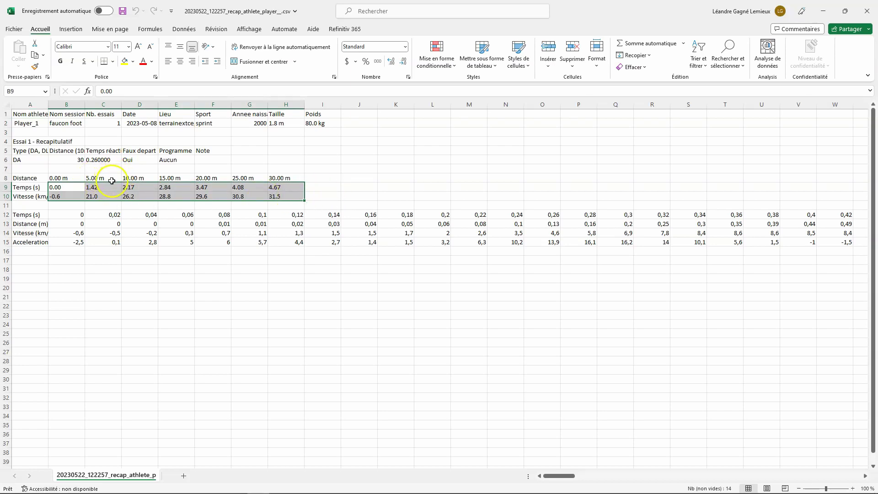
click(342, 200)
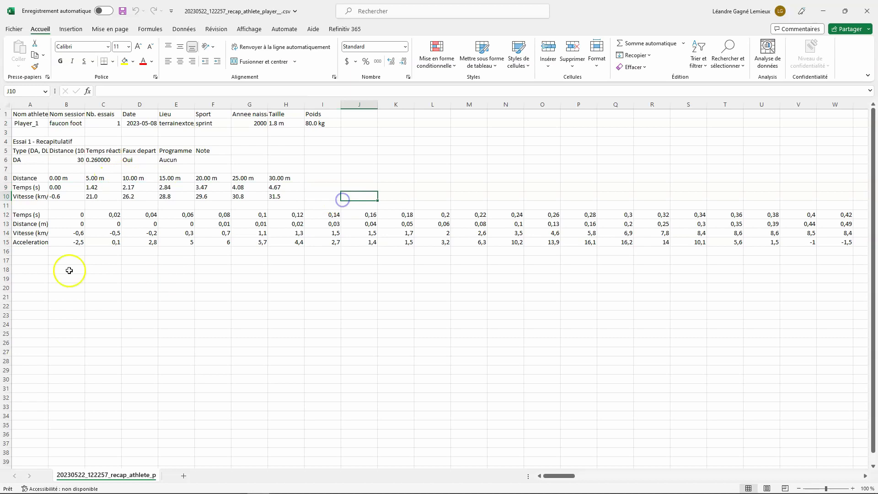
click(33, 215)
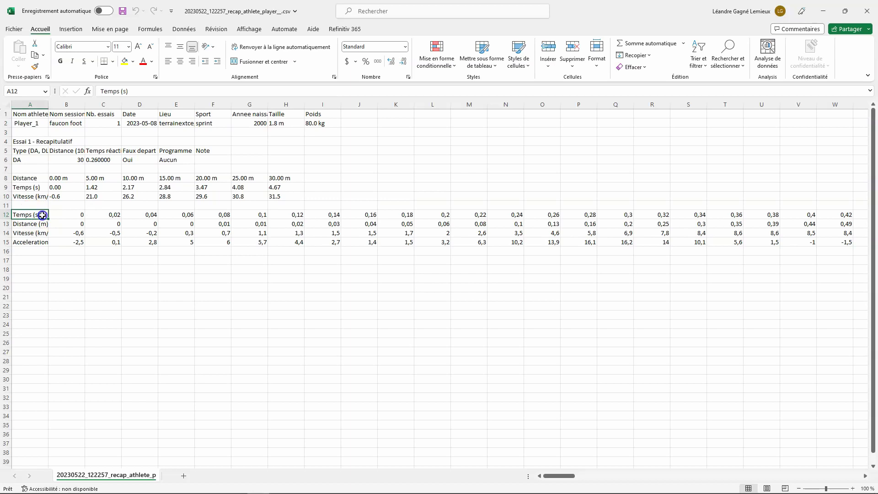
drag(49, 214, 220, 214)
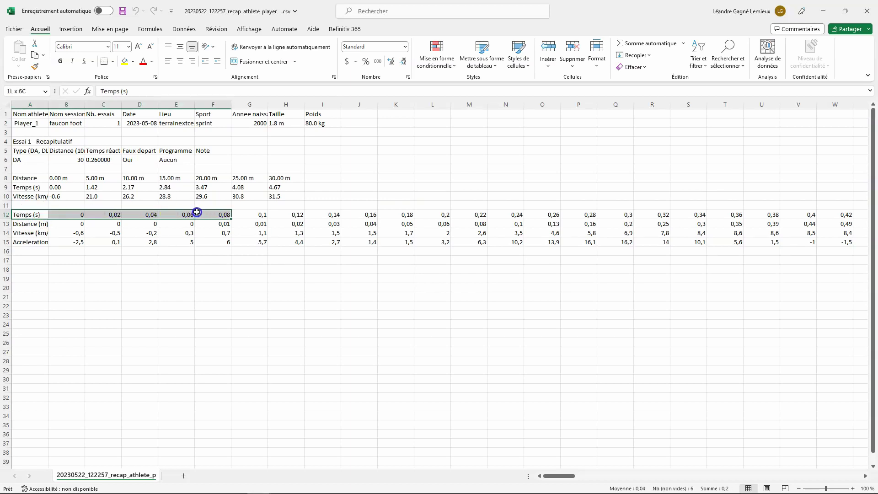
click(112, 215)
click(140, 216)
click(180, 216)
click(222, 215)
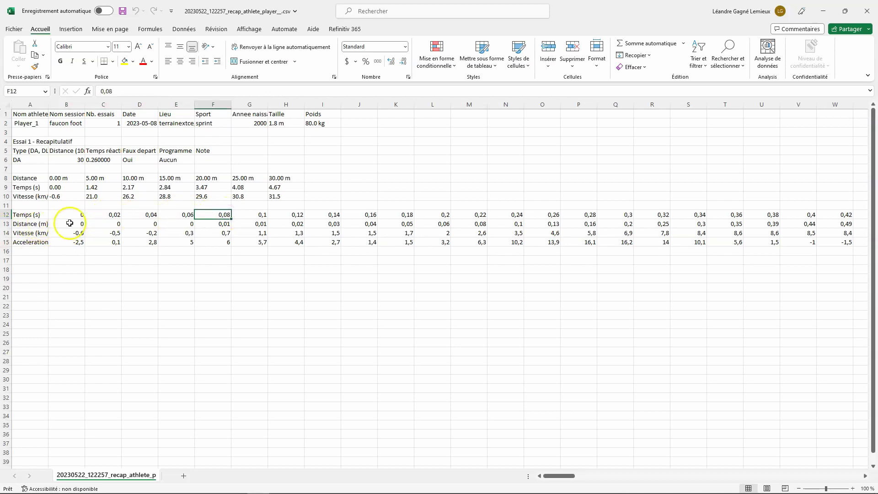
drag(69, 223, 219, 224)
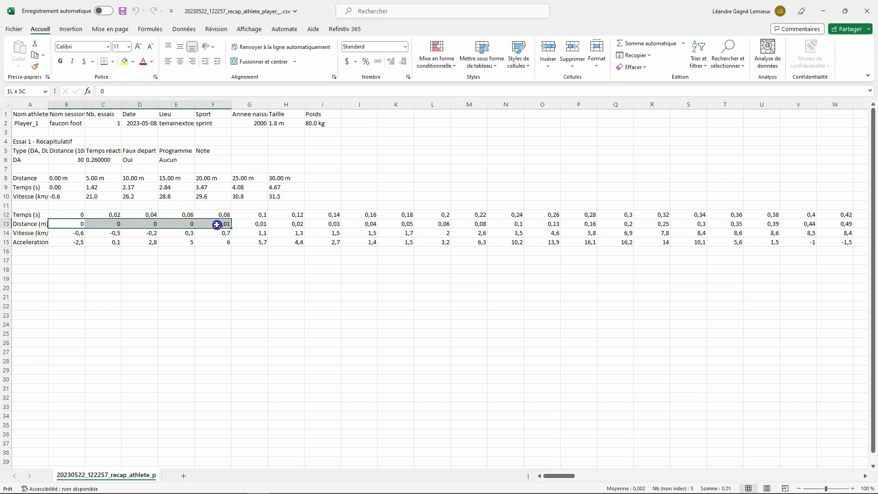
drag(62, 233, 226, 233)
drag(73, 242, 232, 242)
click(214, 295)
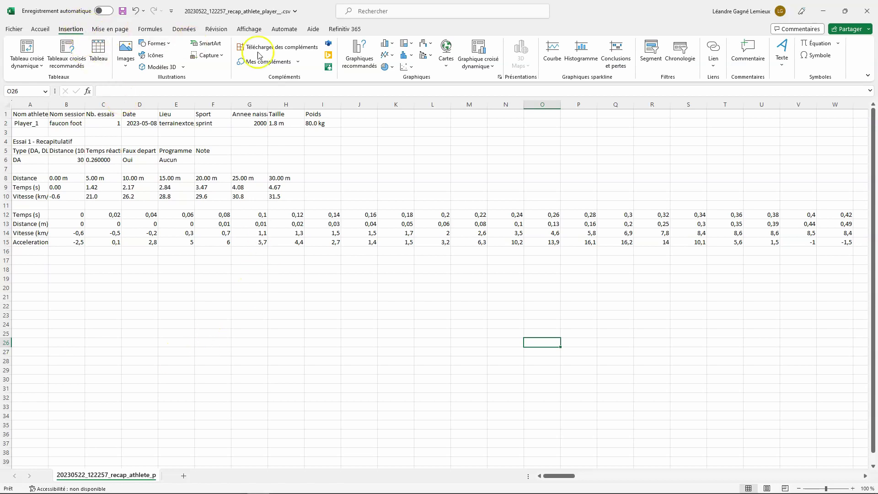
Insert a 2D line chart that plots the distance, speed and acceleration data in rows 13 to 15.
click(387, 55)
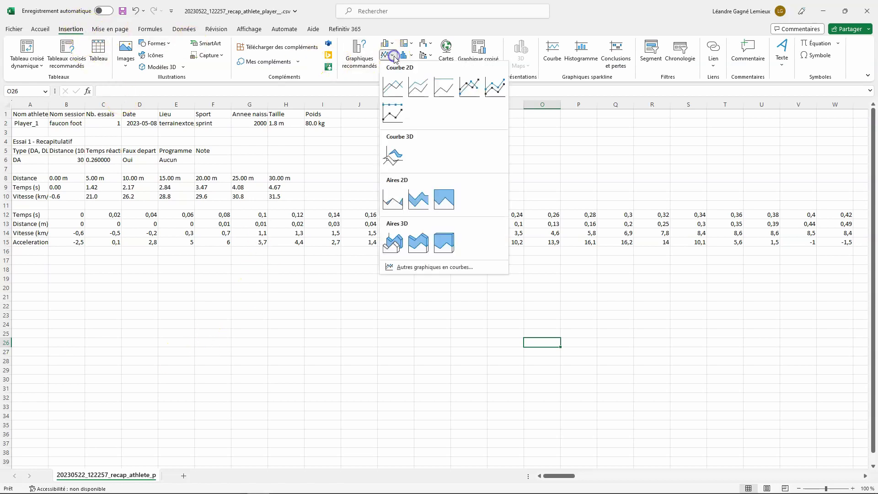
click(399, 92)
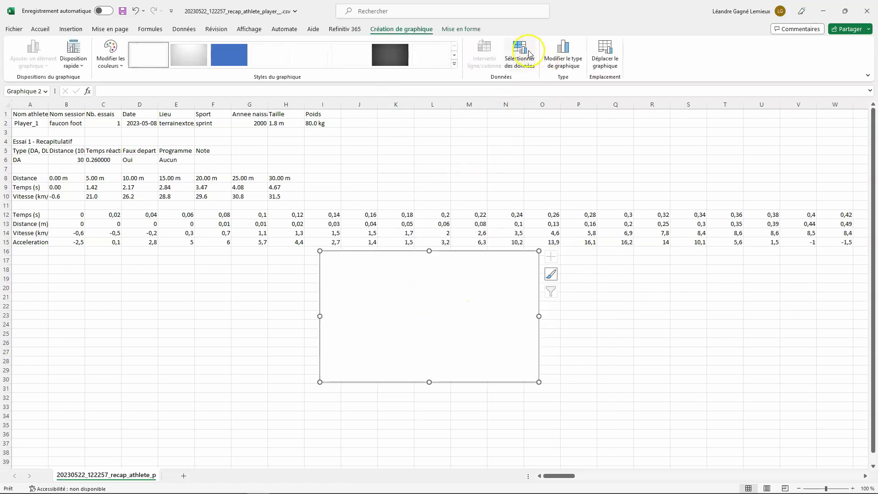
click(532, 55)
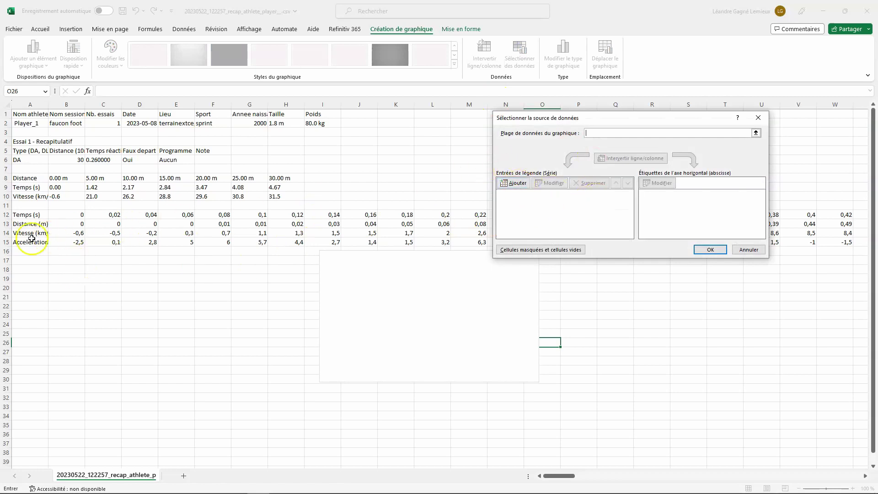
drag(7, 223, 7, 241)
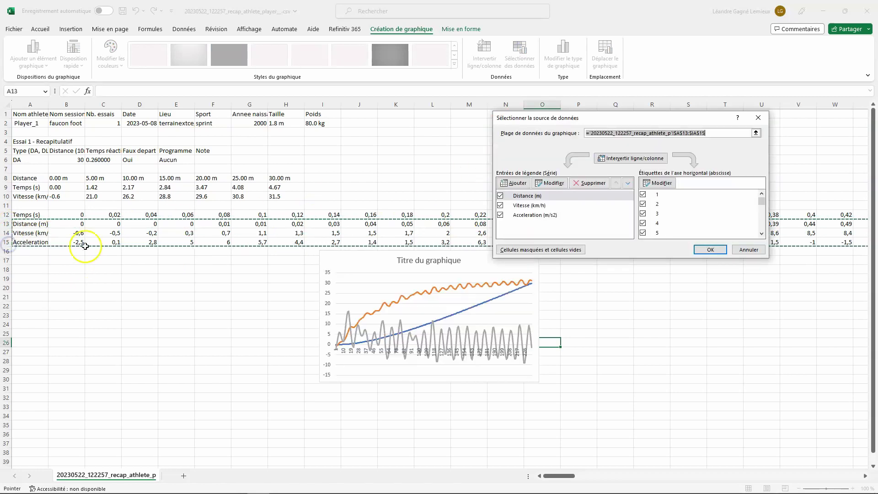
Use the Temps (s) data in row 12 as the chart's horizontal axis labels and apply the data source.
click(666, 187)
click(6, 214)
click(647, 201)
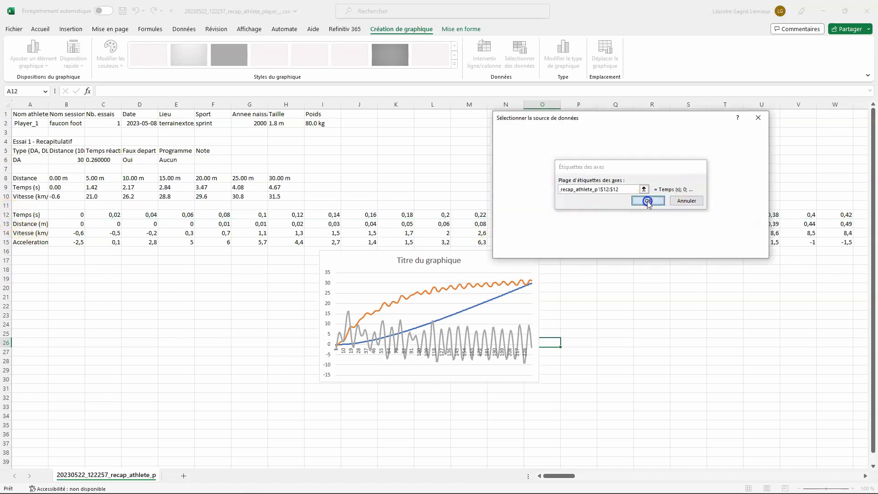
click(719, 249)
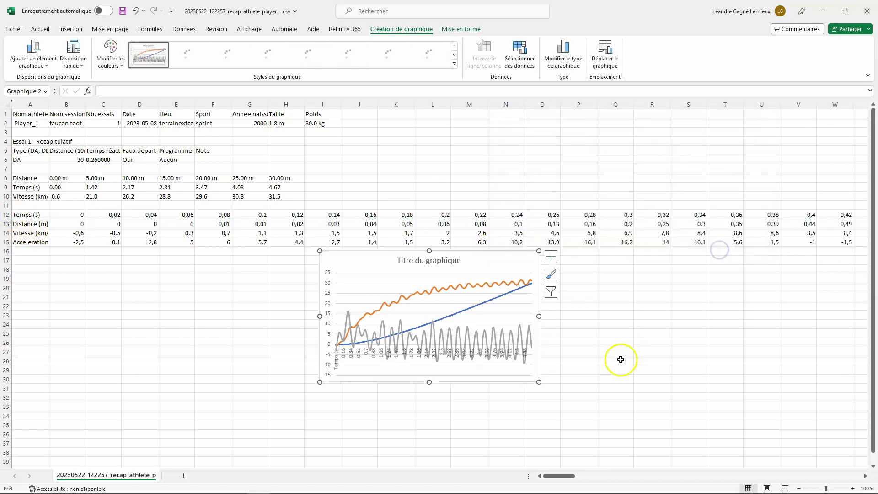
Enlarge the line chart and reposition it below the data, starting around row 19, then deselect it.
drag(538, 382, 610, 414)
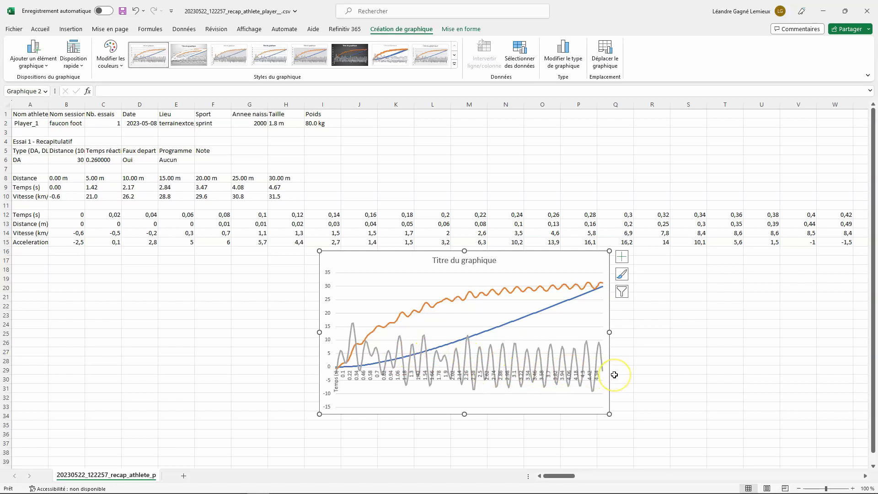
drag(412, 253, 304, 283)
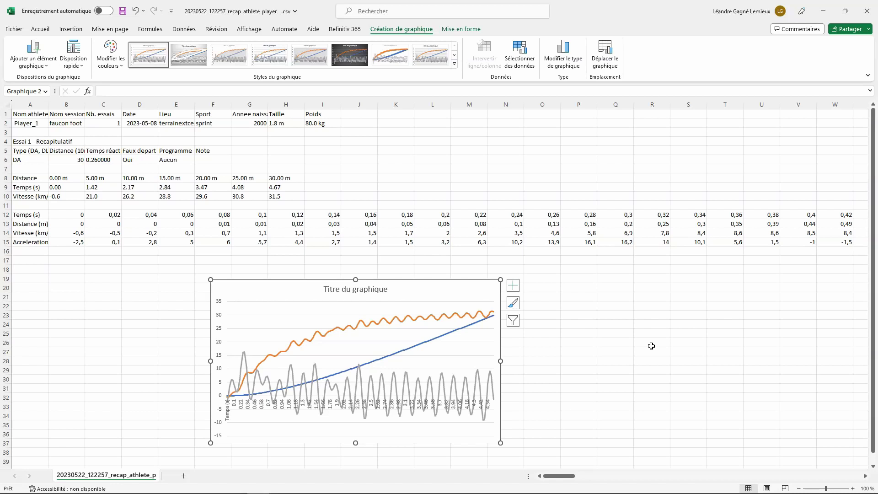
click(576, 372)
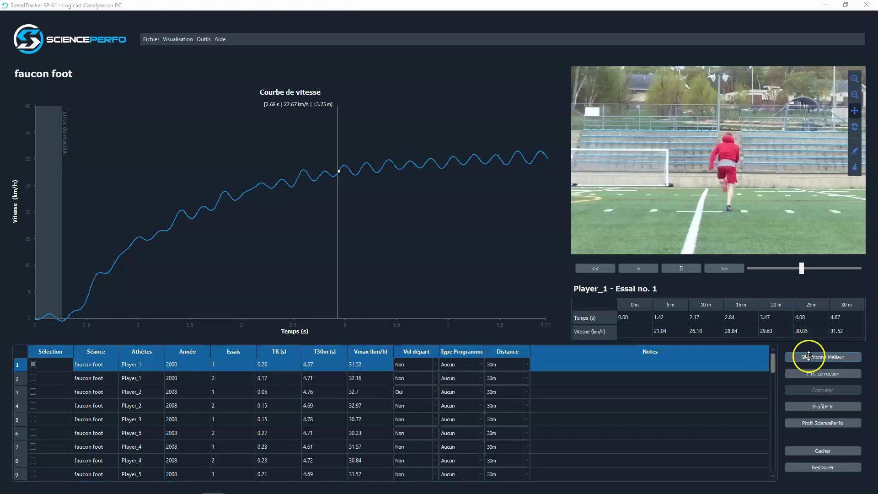
In SpeedTracker, automatically select each athlete's best trial and check the selection through the trial list.
click(823, 357)
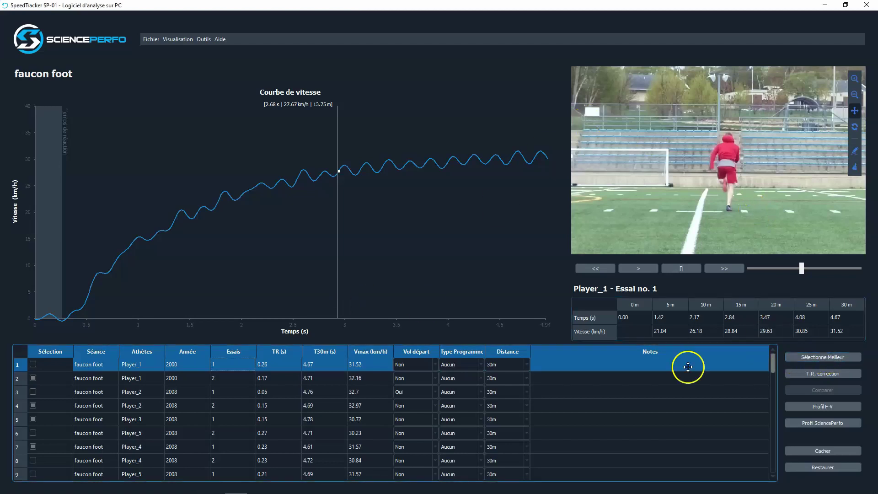
scroll(39, 390, down, 8)
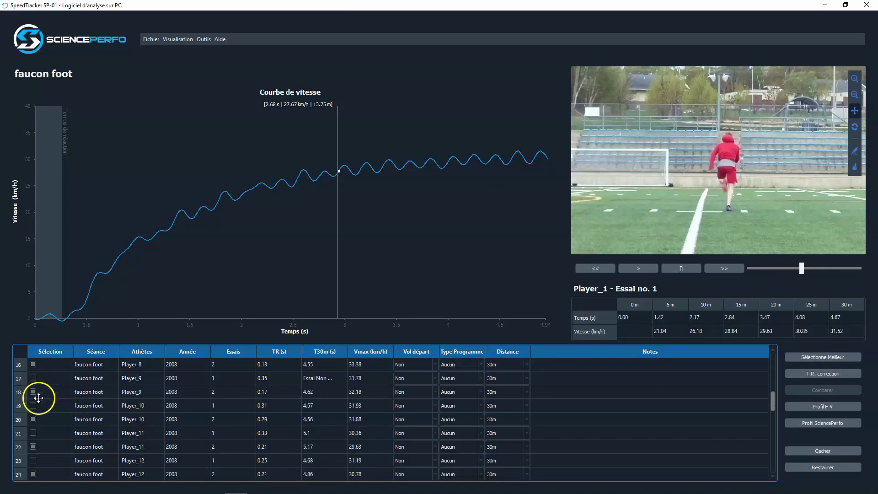
scroll(39, 405, up, 8)
click(92, 392)
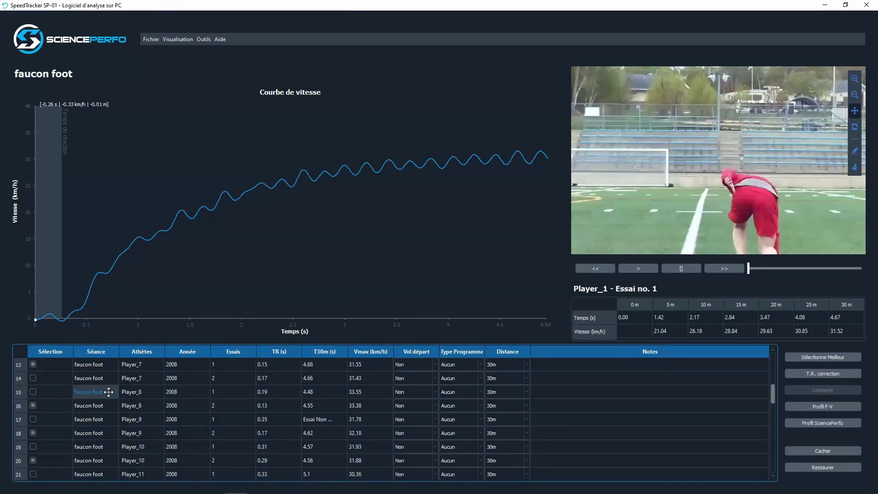
Export the F-V profiles of the selected trials as a CSV file named Exemple in the Speedtracker folder.
click(151, 39)
mouse_move(202, 72)
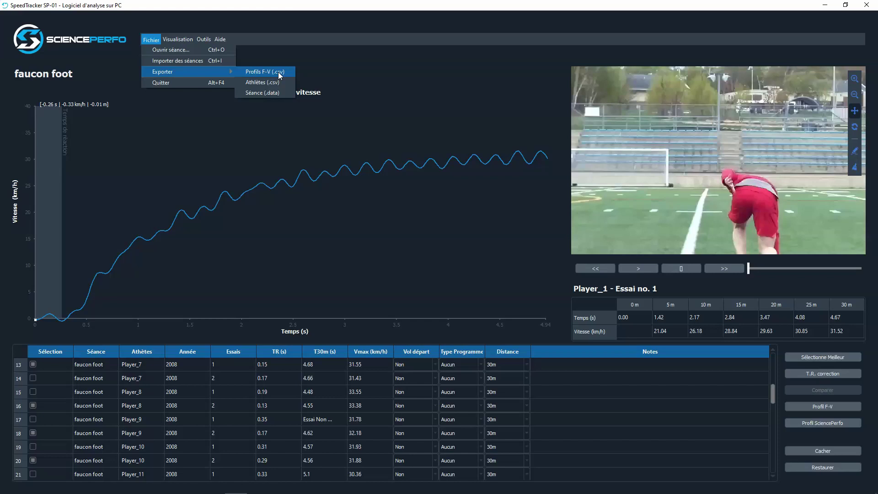
click(280, 74)
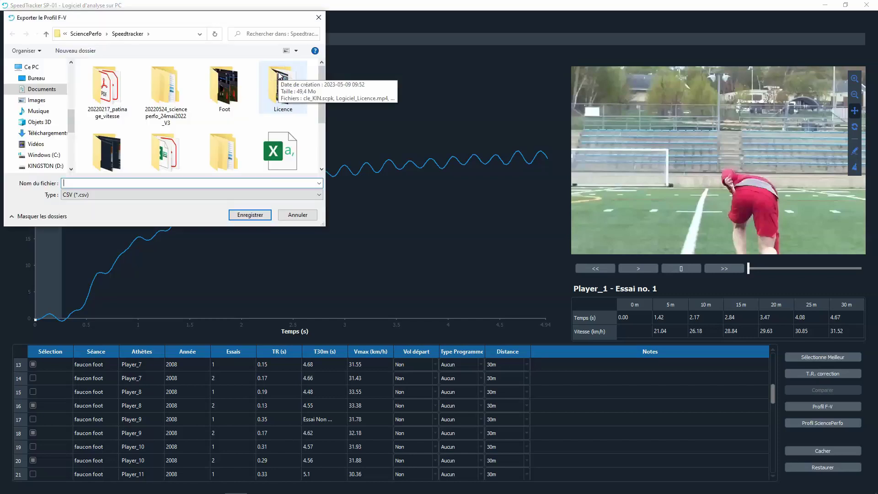
text(Exemple)
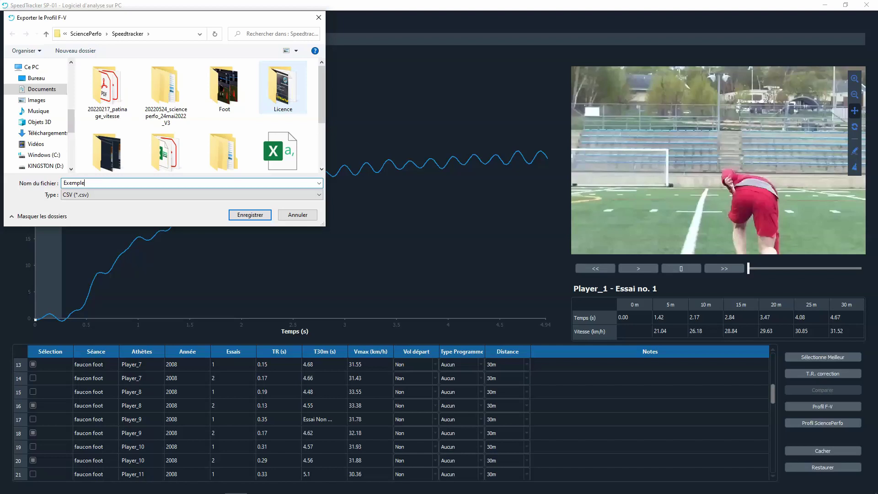
key(Return)
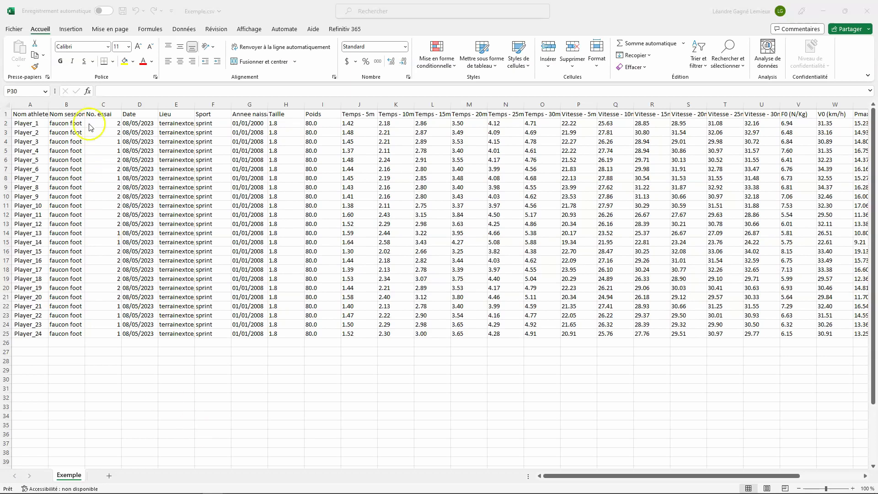
In Excel, delete columns B to G, from Nom session through the birth year, in Exemple.csv.
click(70, 105)
drag(70, 104, 261, 104)
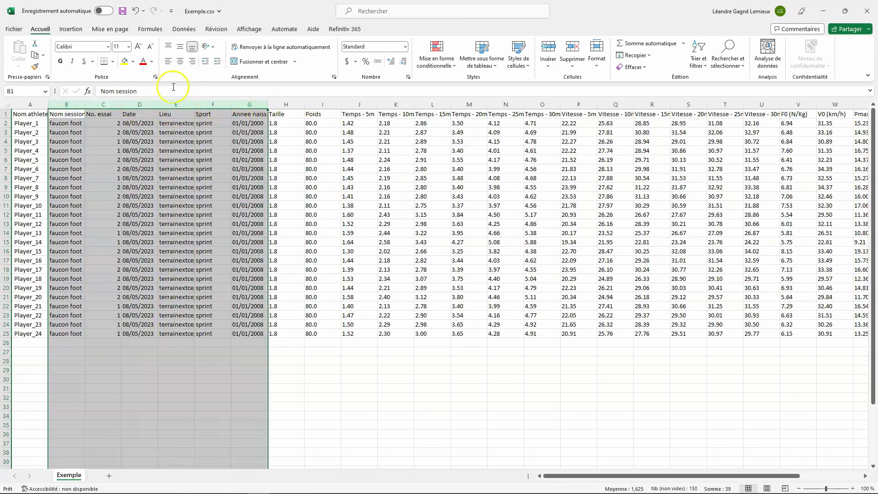
right_click(179, 103)
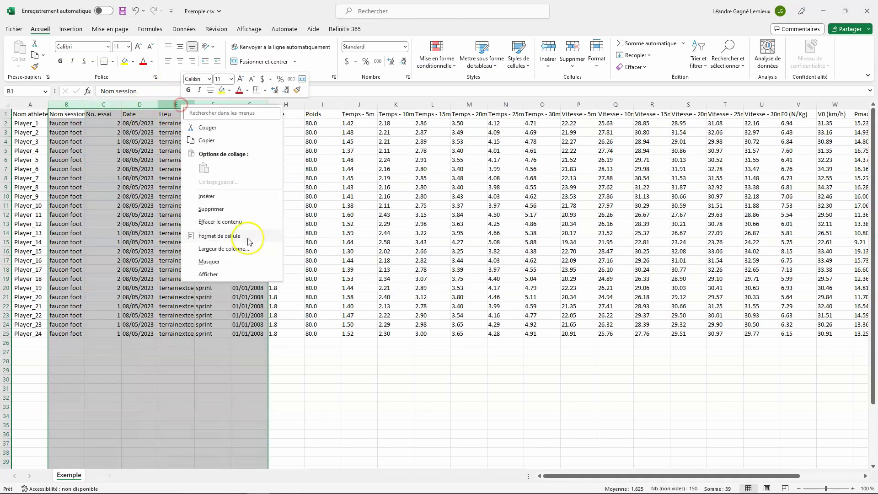
click(216, 209)
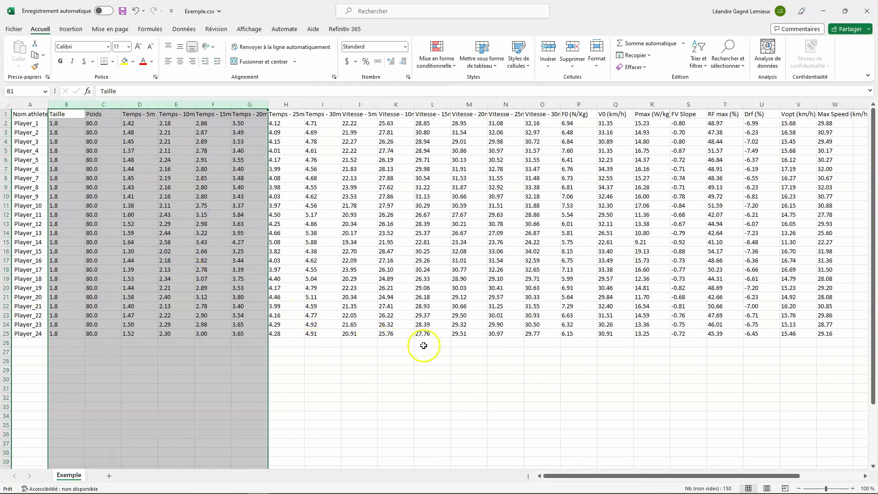
click(355, 368)
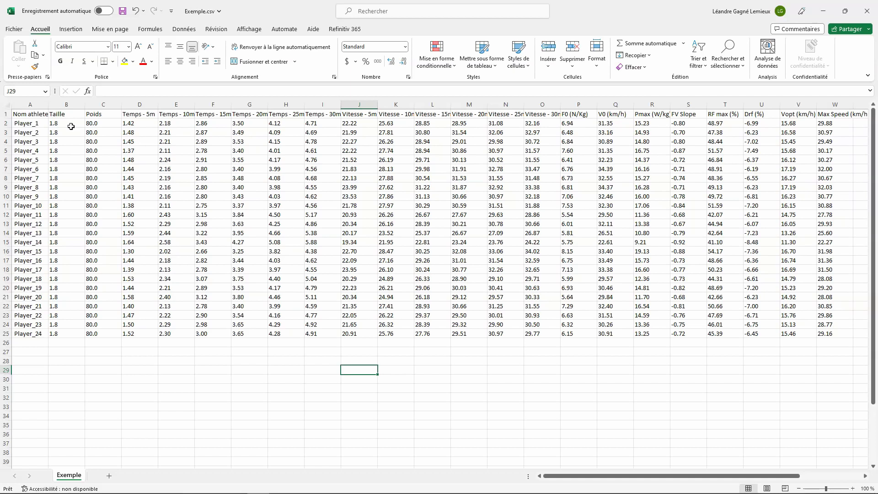
Fill the Taille and Poids data with orange and the Temps 5m to 30m data with light green, rows 2 to 25.
drag(71, 125, 104, 333)
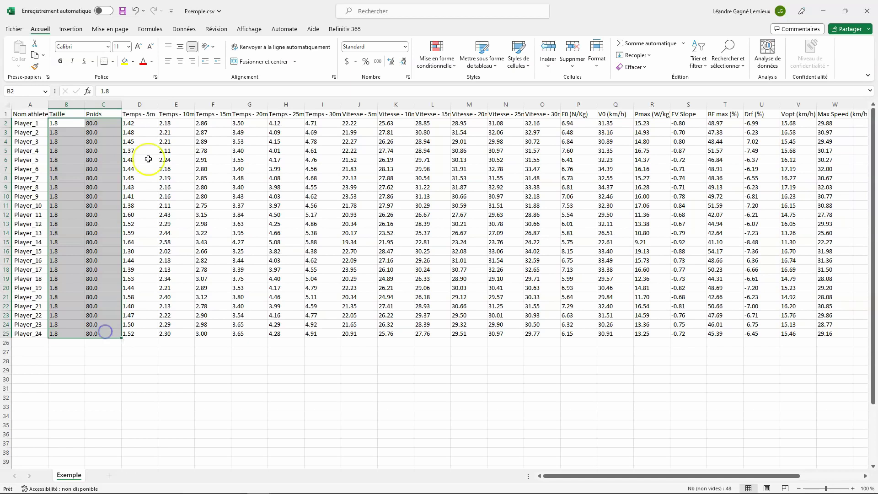
click(134, 64)
click(137, 147)
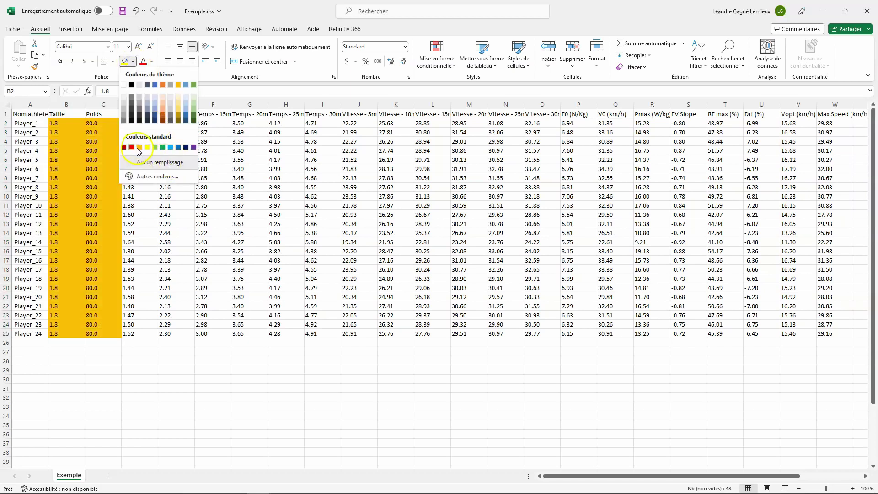
drag(133, 122, 310, 337)
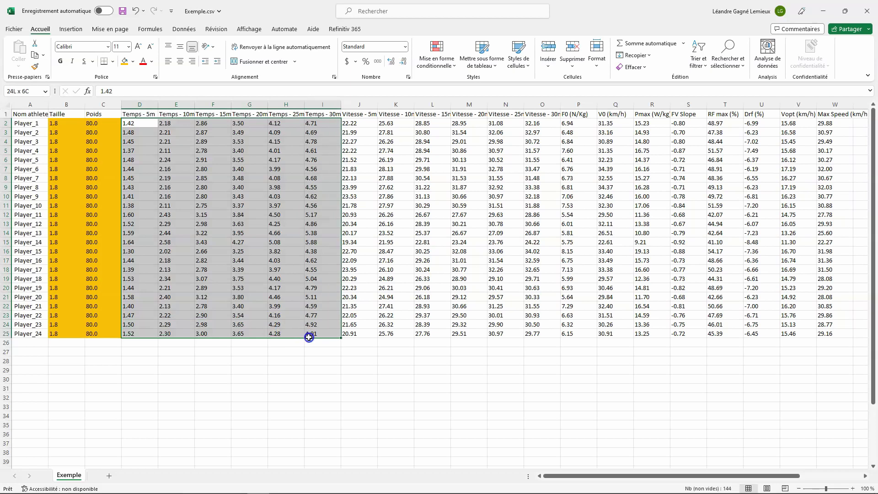
click(133, 61)
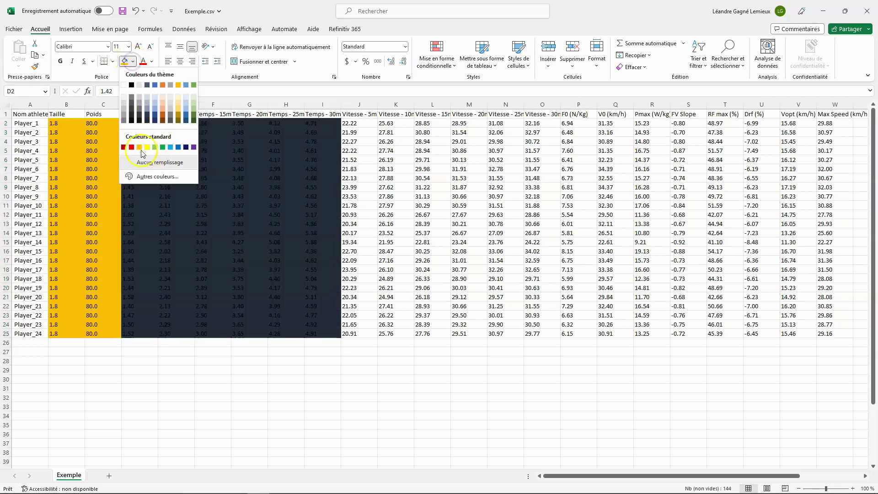
click(155, 147)
Fill the Vitesse data with light blue and the F0 to Max Speed data with light gold, rows 2 to 25.
drag(350, 123, 554, 337)
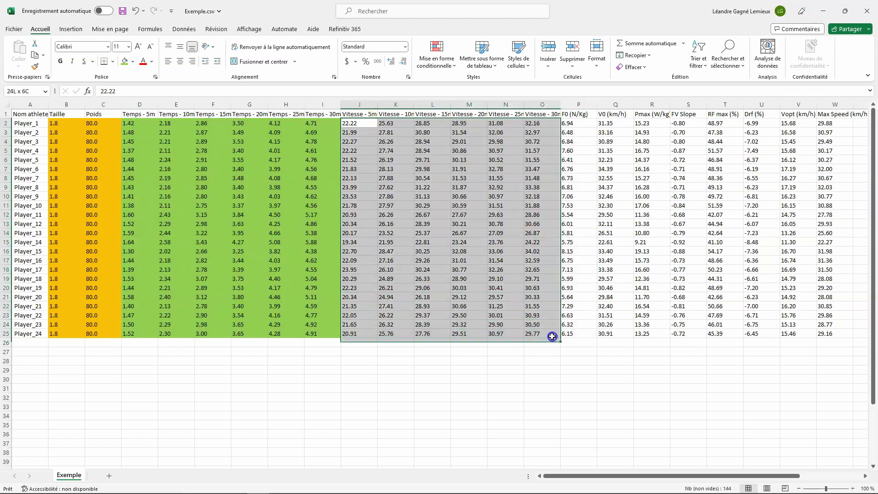
click(133, 67)
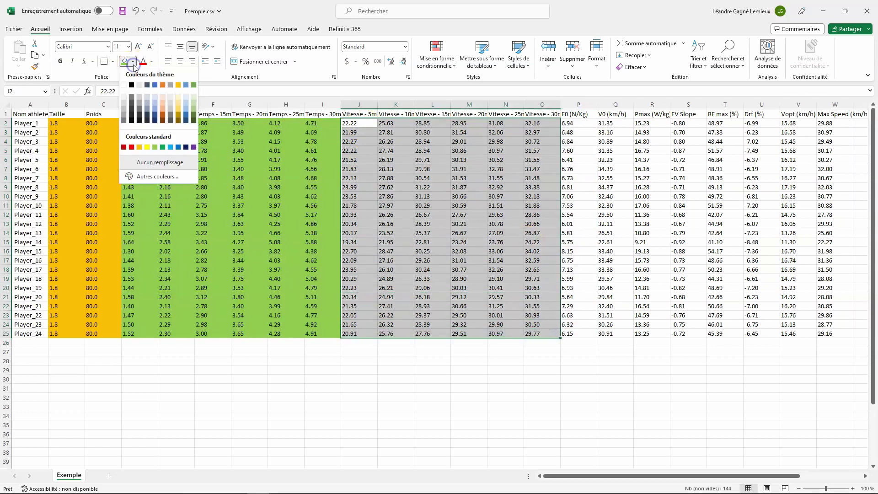
click(173, 98)
drag(574, 123, 830, 331)
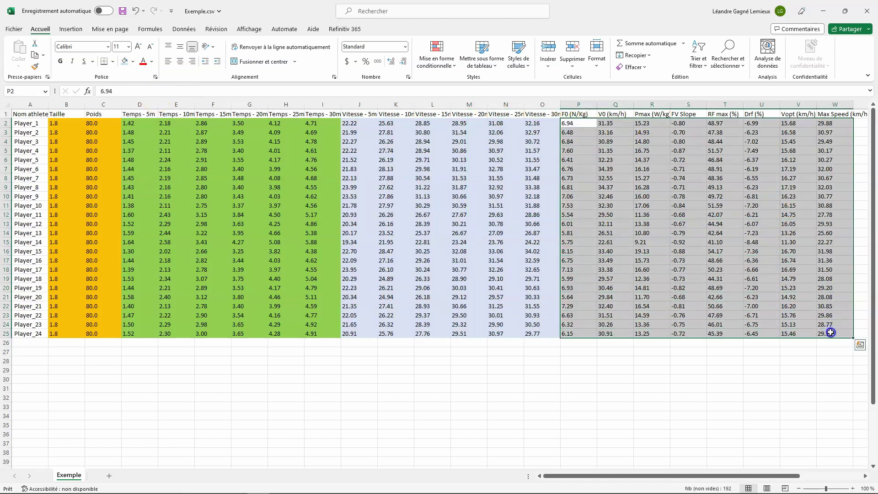
click(134, 63)
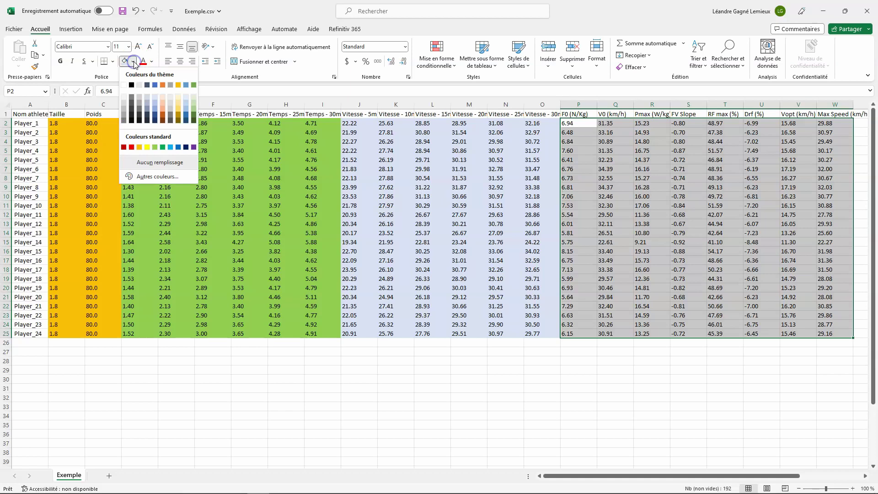
click(177, 103)
click(296, 388)
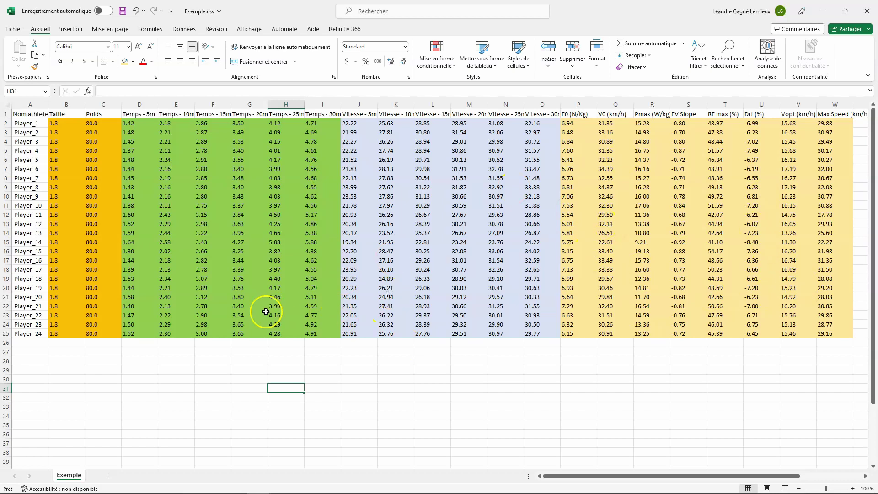
Replace every period with a comma in the numeric data, B2 to W25.
click(57, 127)
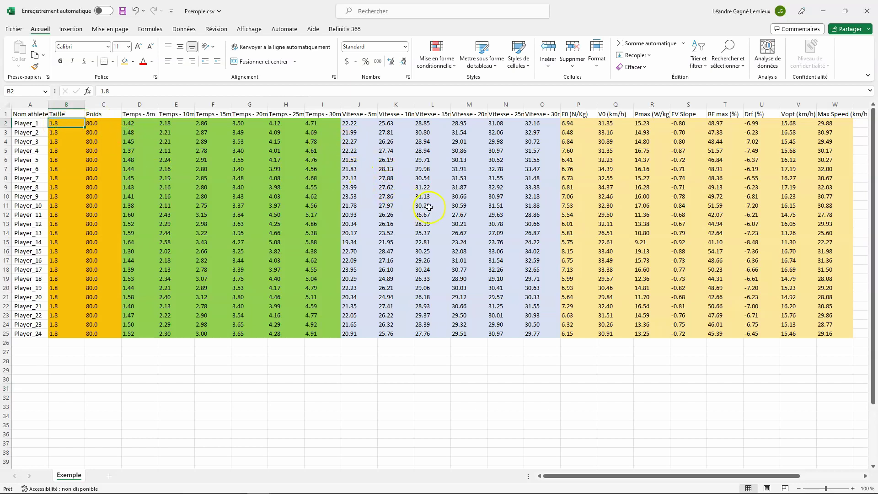
drag(57, 123, 822, 334)
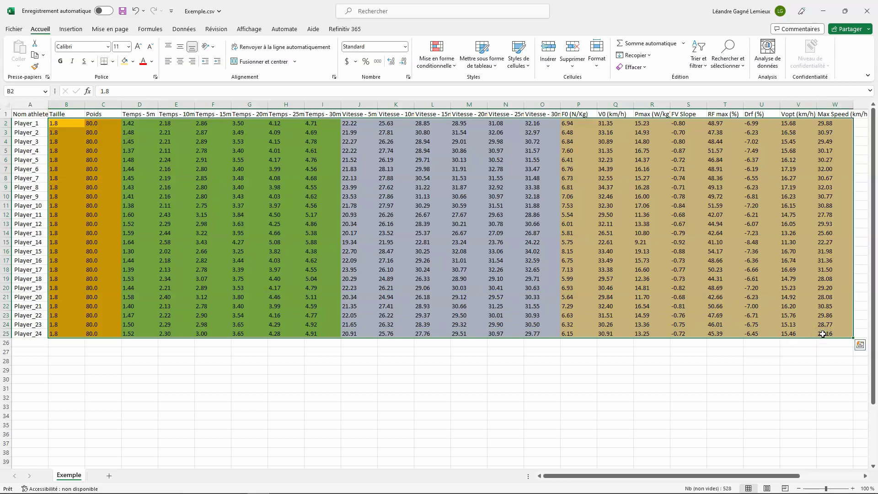
key(ctrl+h)
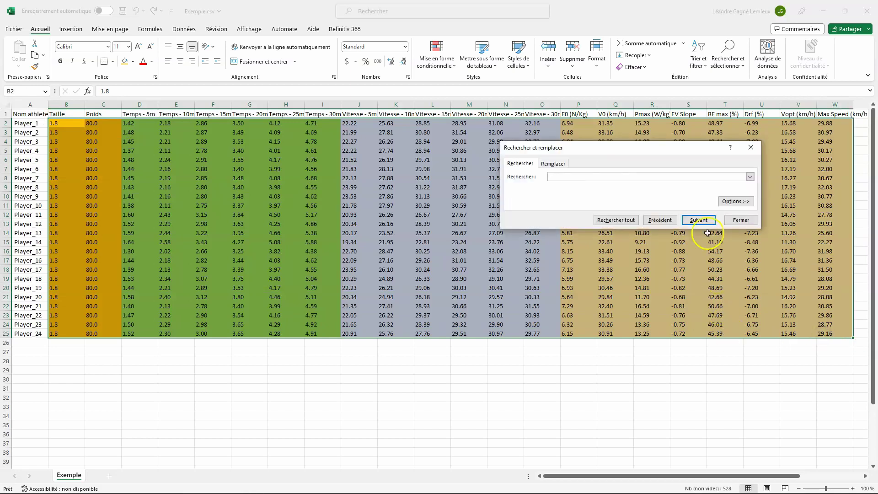
click(555, 163)
click(561, 187)
text(,)
click(559, 177)
text(.)
click(524, 220)
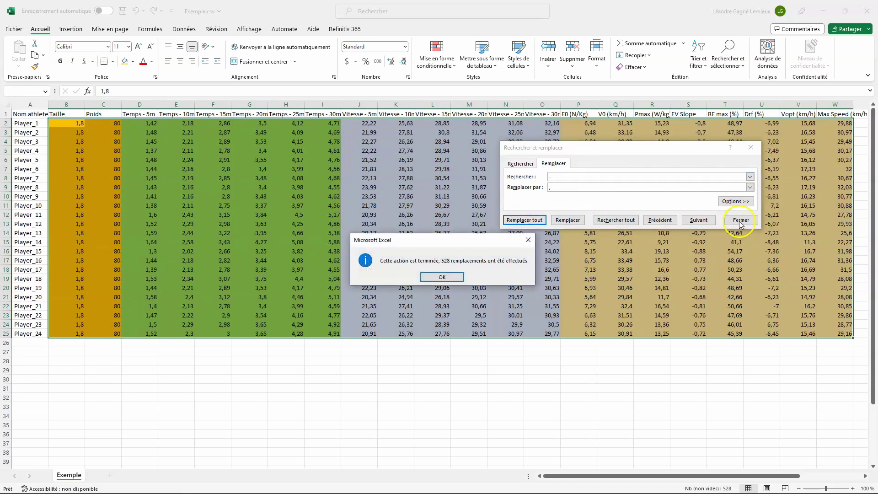
click(459, 278)
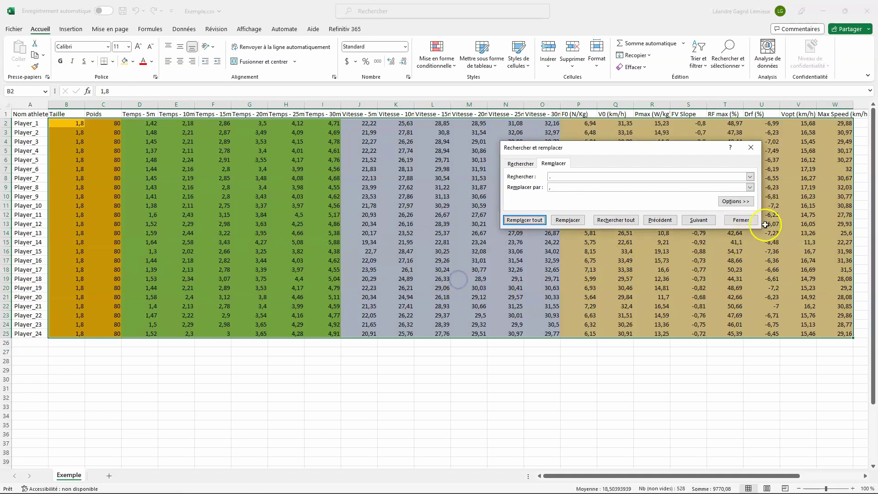
click(741, 220)
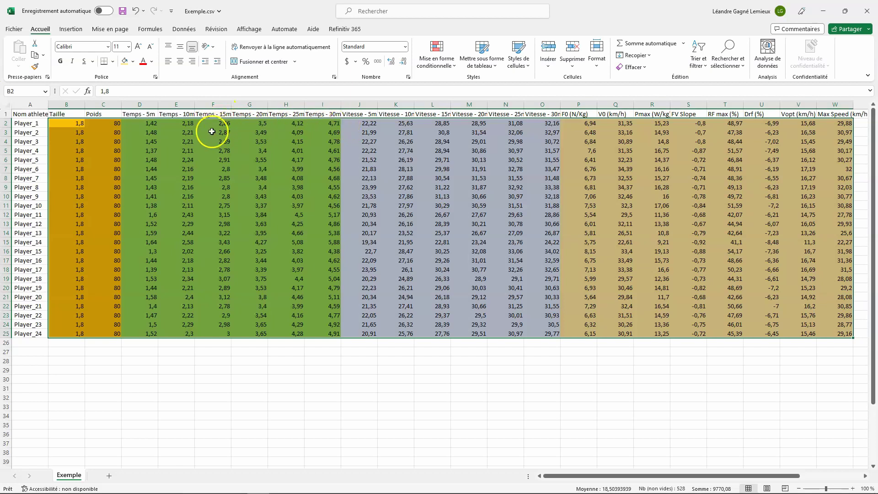
Insert a column before Vitesse - 5m and give it the header 15m-30m.
click(347, 105)
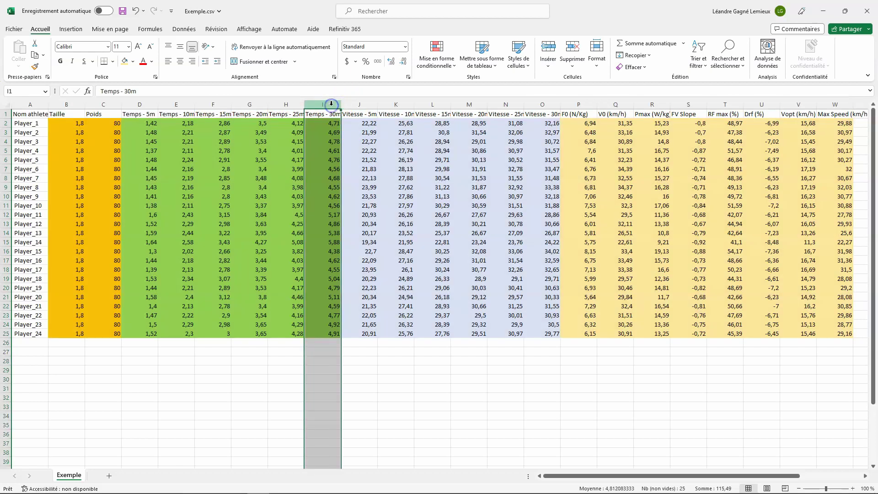
right_click(349, 106)
click(384, 197)
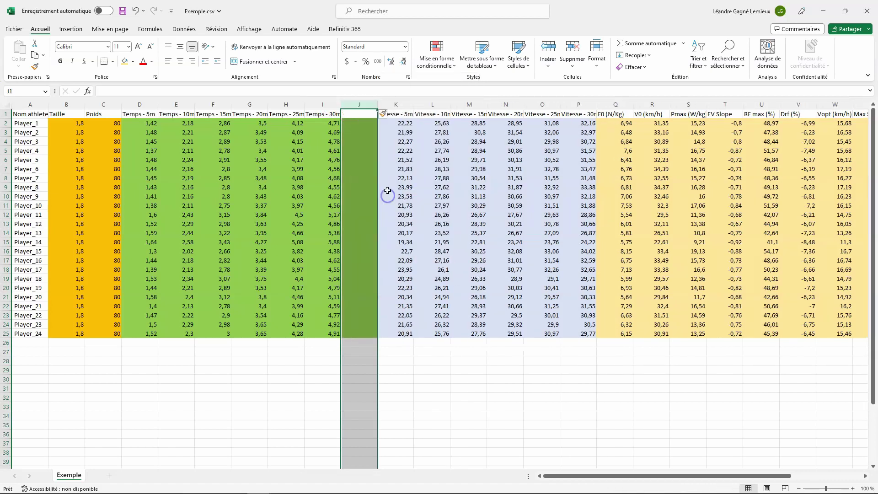
click(356, 116)
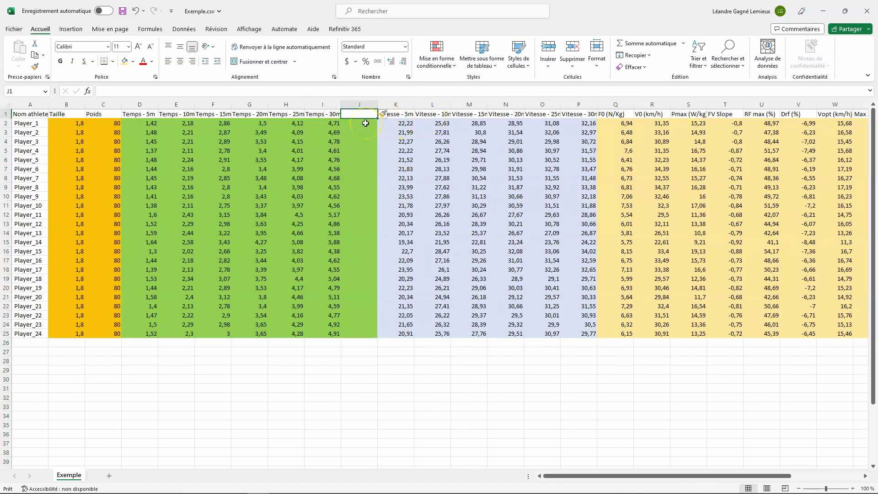
text(15m-30m)
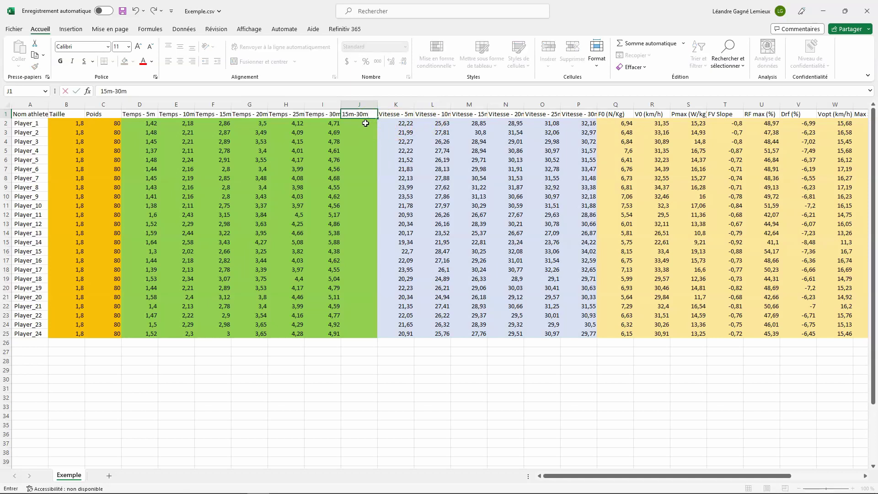
click(364, 130)
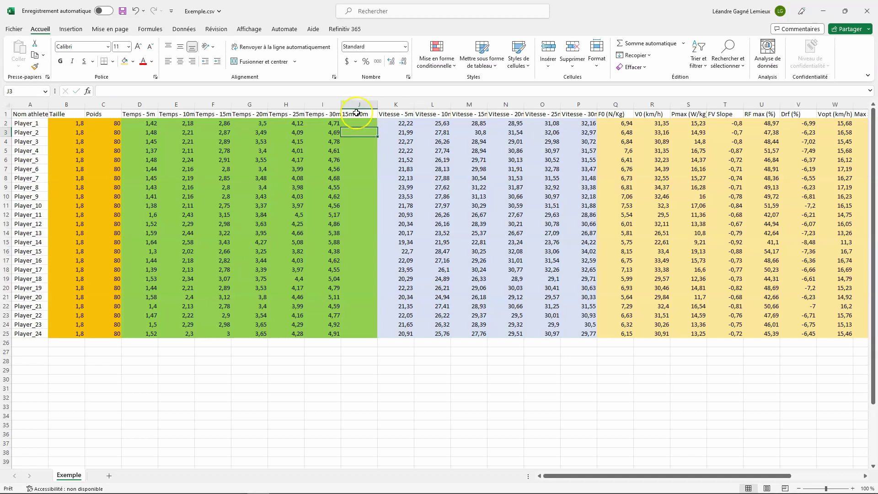
Calculate the 15m-30m split with =I2-F2 in J2 and copy the formula down to row 25.
click(366, 121)
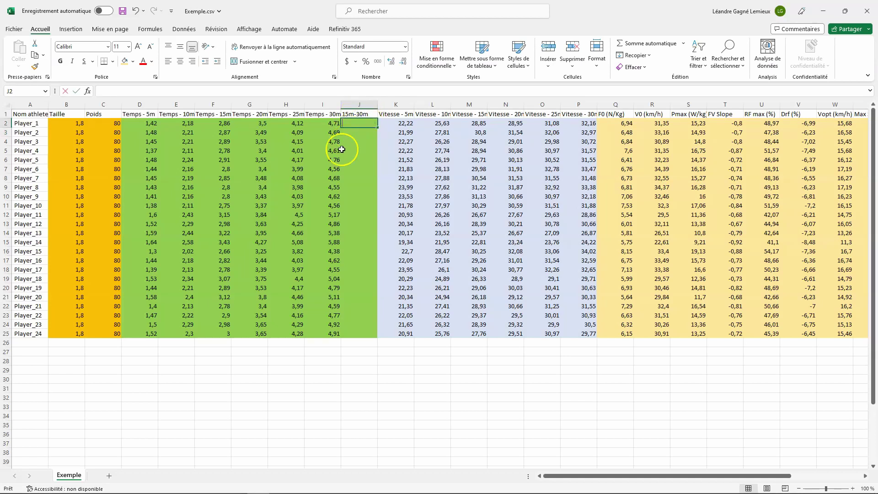
text(=)
click(333, 123)
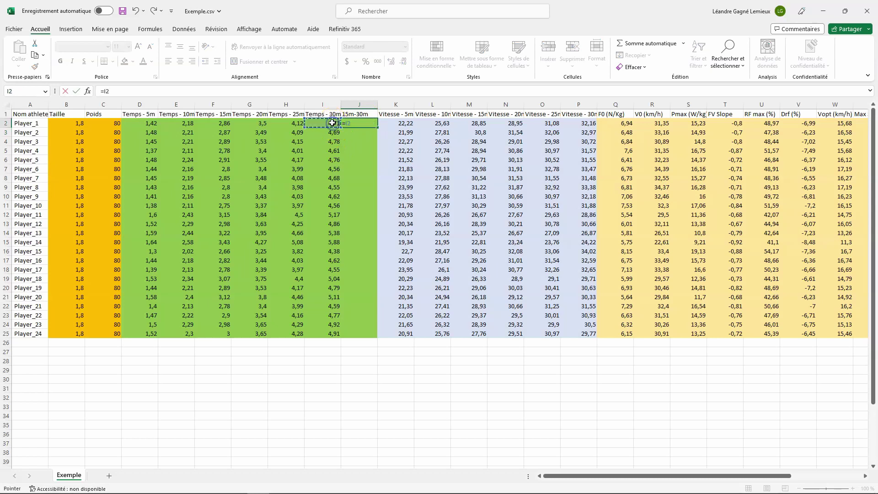
text(-)
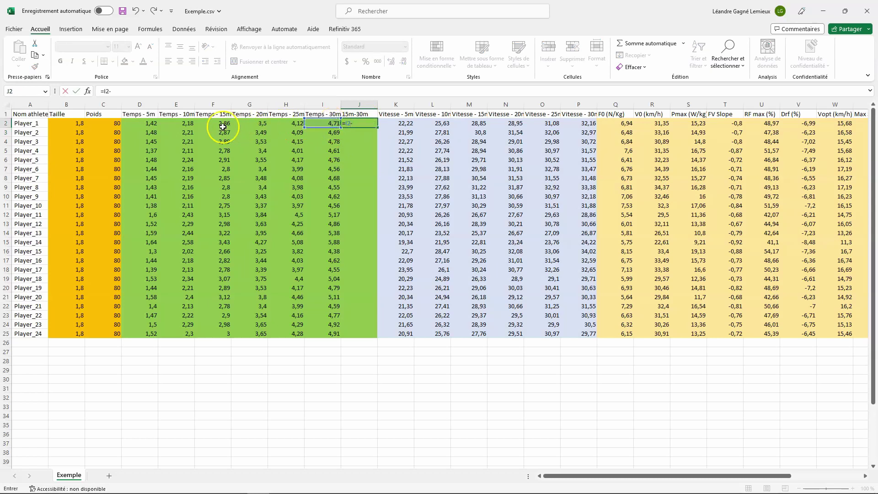
click(214, 124)
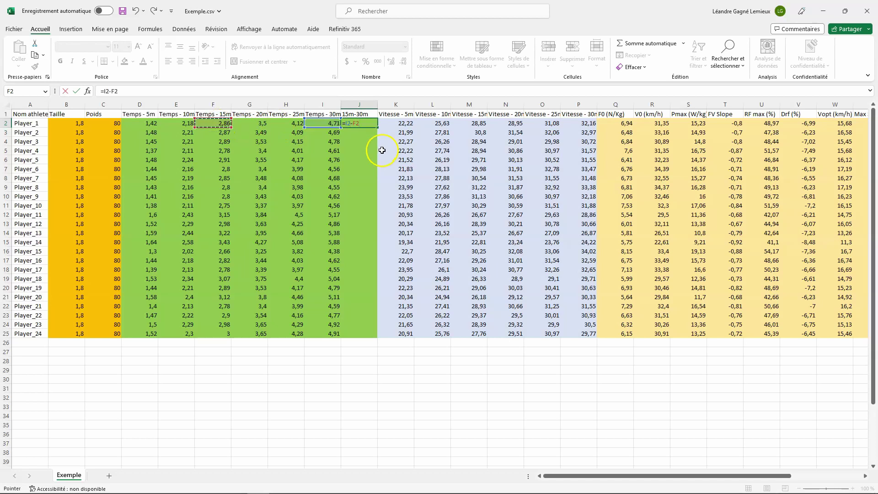
key(Return)
click(366, 124)
drag(375, 127, 374, 334)
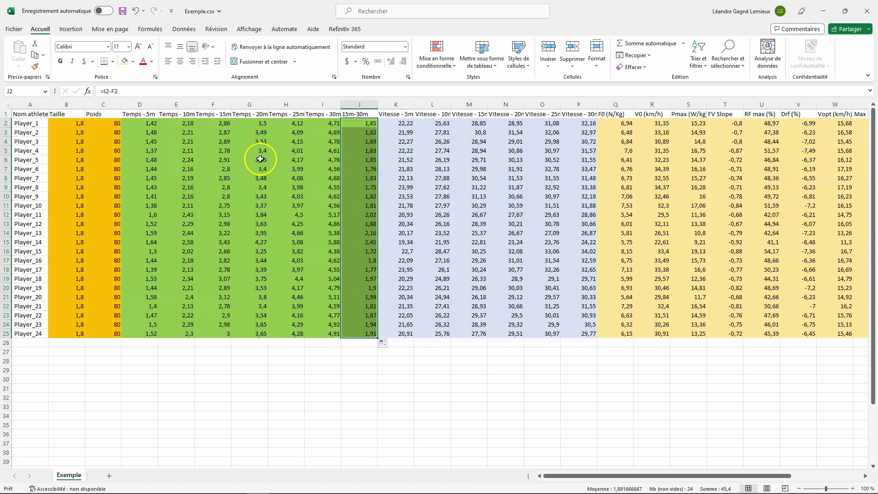
click(301, 115)
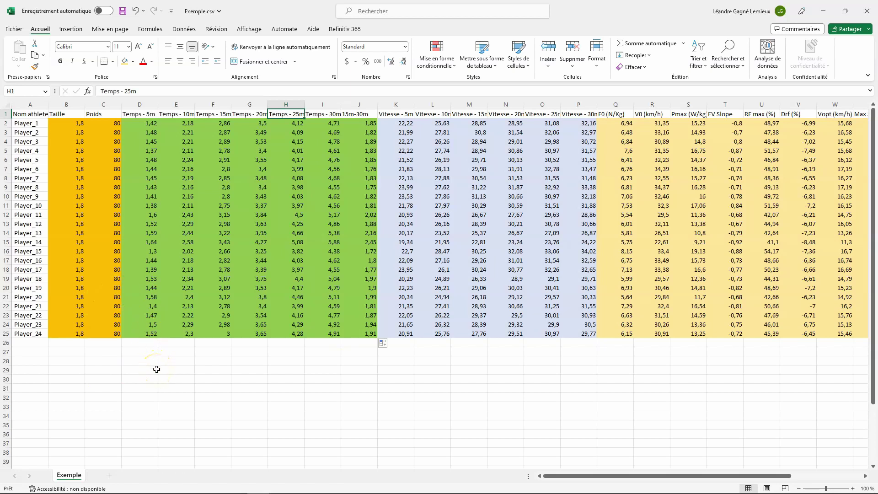
click(153, 325)
click(153, 360)
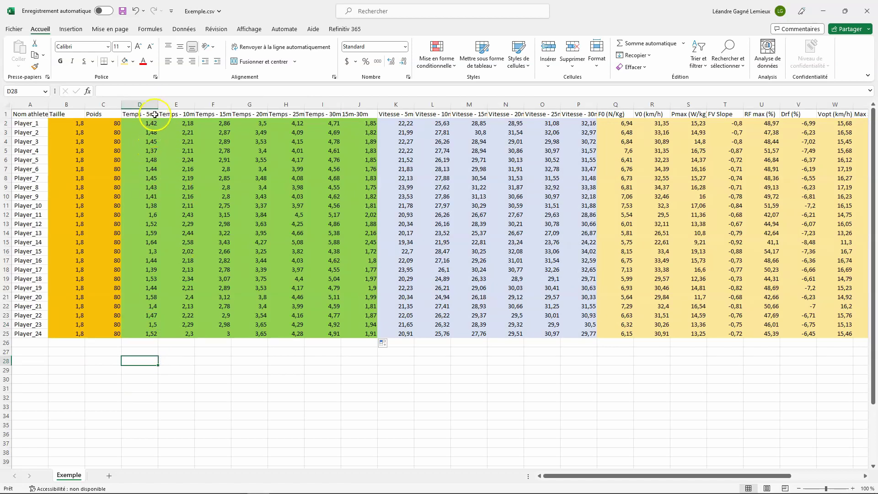
Highlight Player_15's 5 m time in cell D16 with a dark green fill.
click(151, 150)
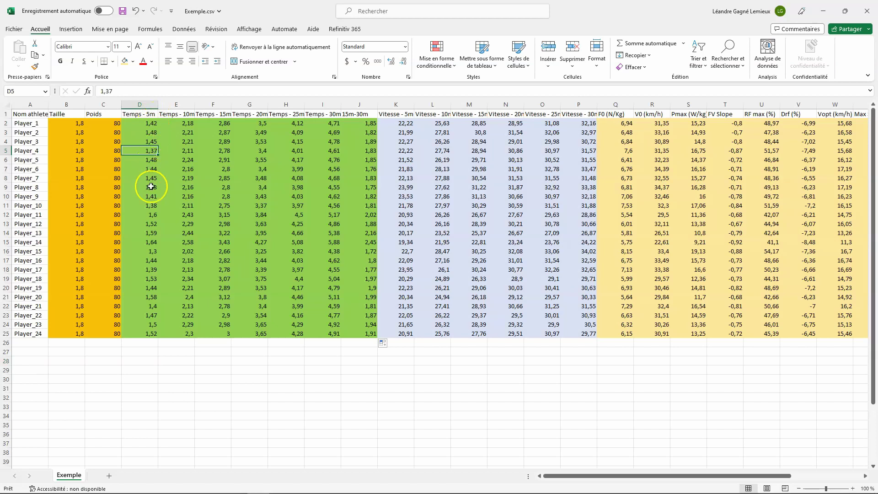
click(156, 251)
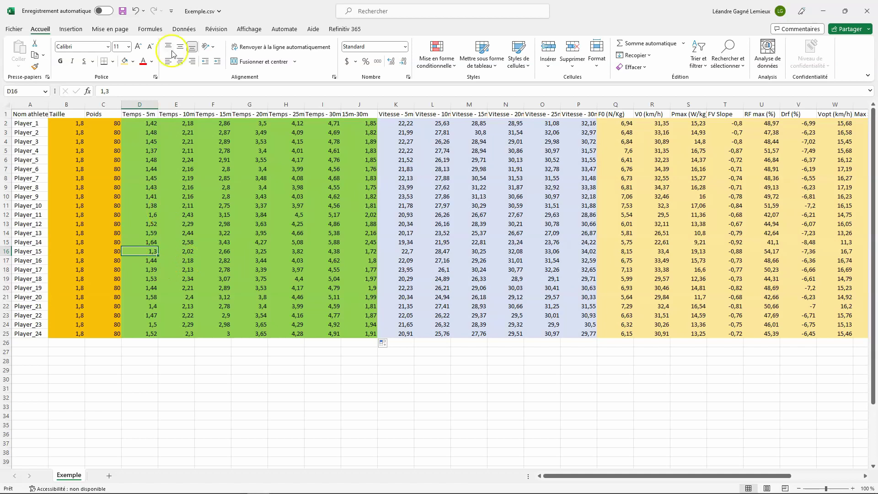
click(132, 62)
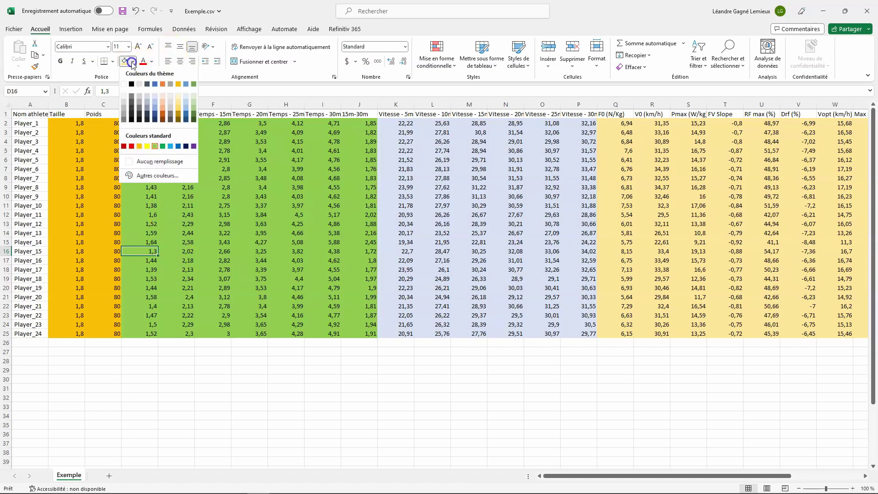
click(194, 120)
click(225, 376)
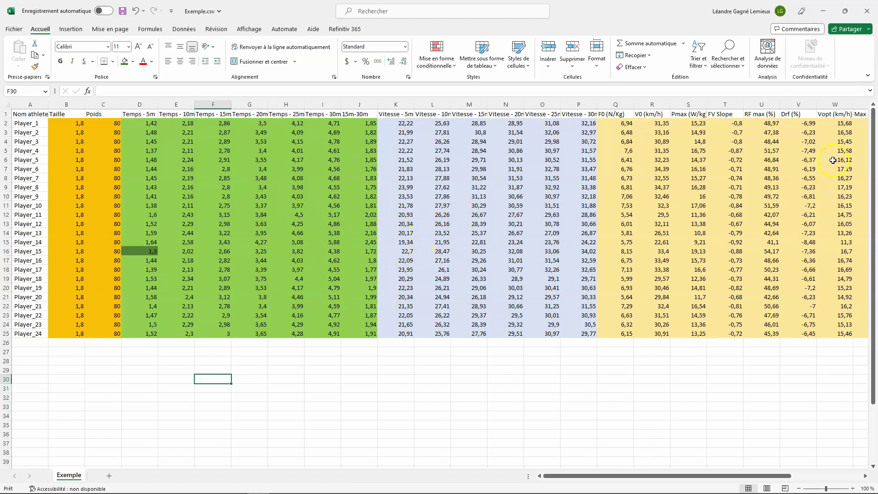
Highlight Player_20's low F0 (N/Kg) value in cell Q21 with a dark gold fill.
drag(647, 476, 682, 473)
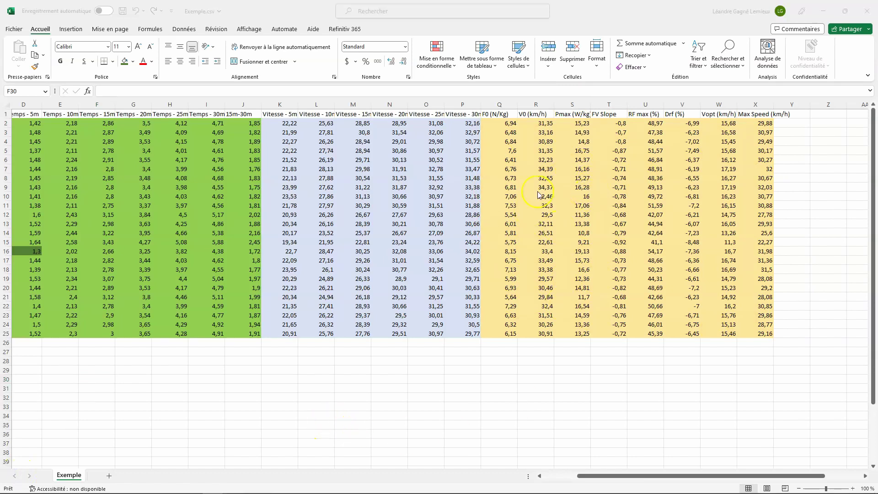
click(500, 105)
click(500, 104)
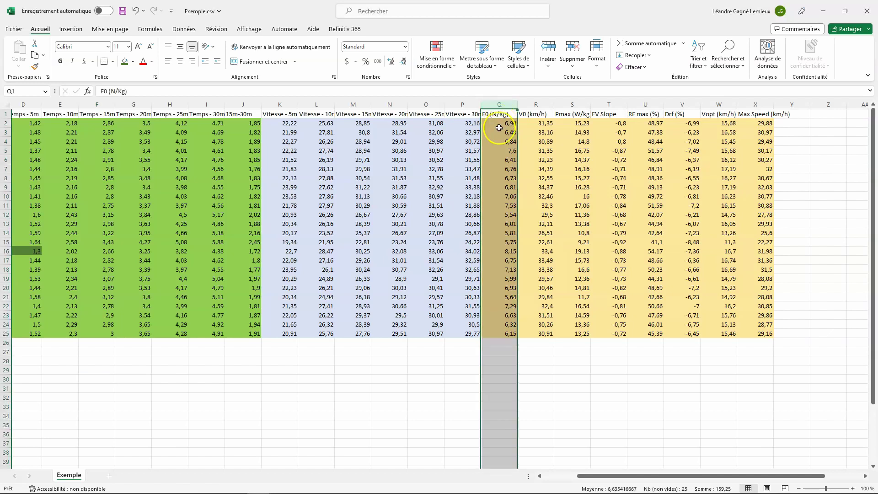
click(553, 387)
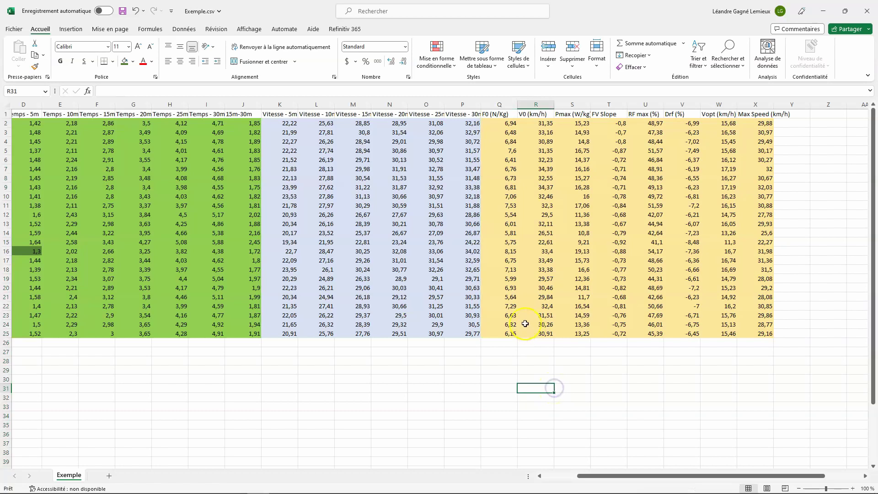
click(511, 298)
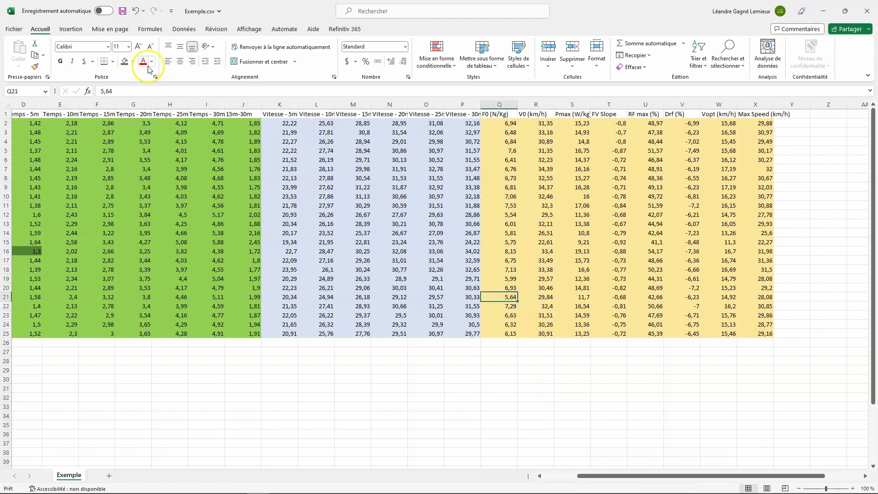
click(134, 61)
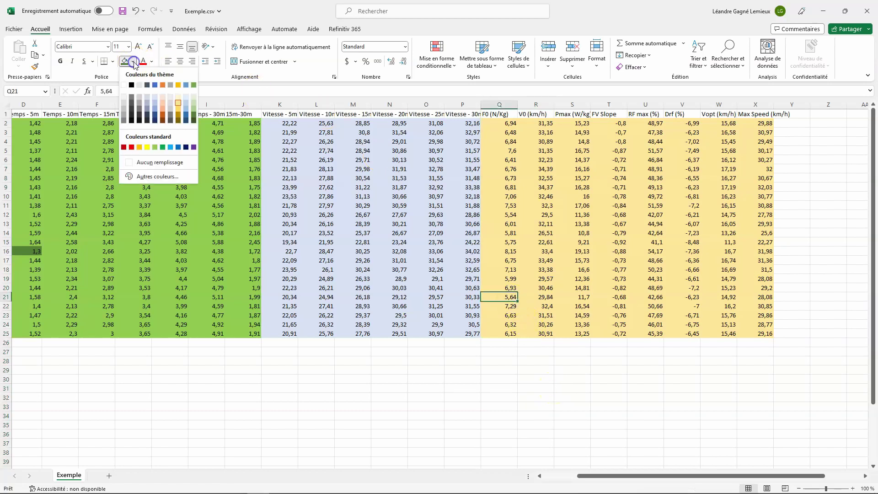
click(178, 113)
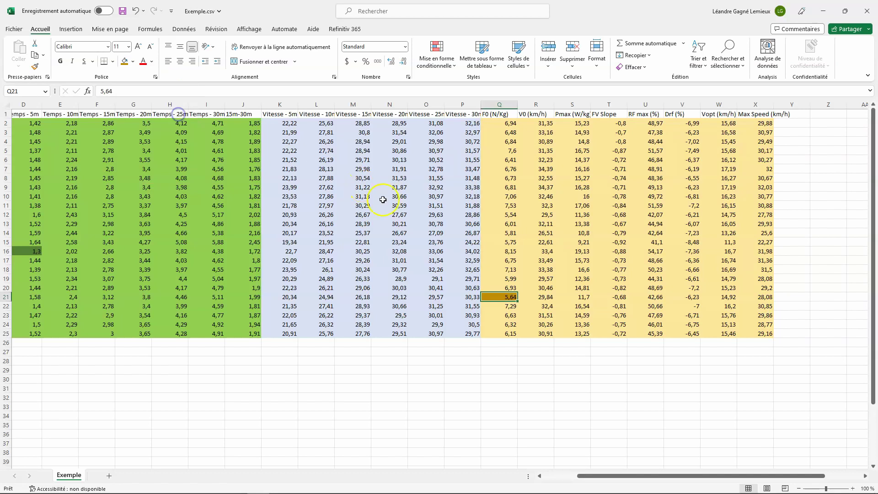
Apply the same dark gold fill to the other F0 values below 6, in cells Q12, Q14, Q15 and Q19.
click(514, 242)
ctrl+click(511, 233)
ctrl+click(512, 215)
click(125, 62)
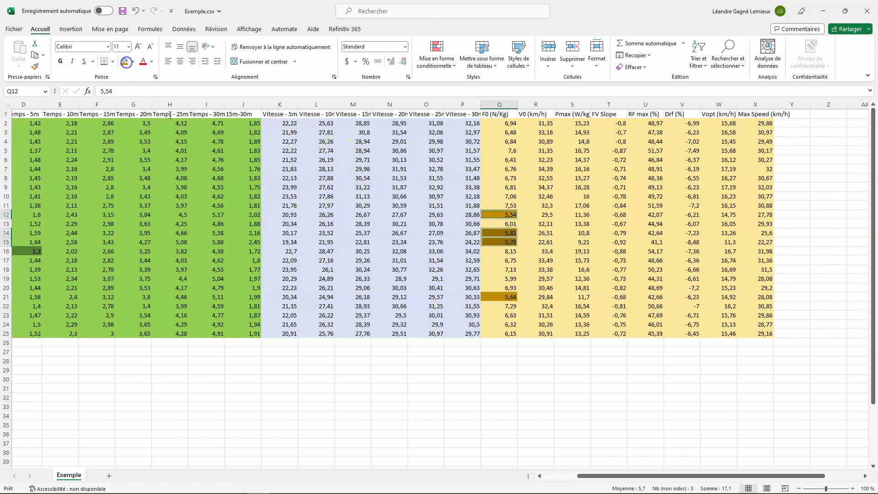
click(504, 377)
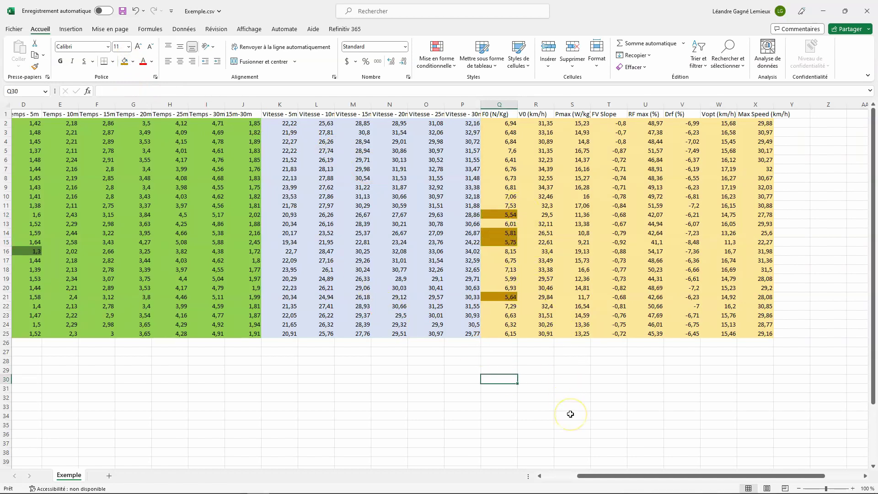
click(510, 278)
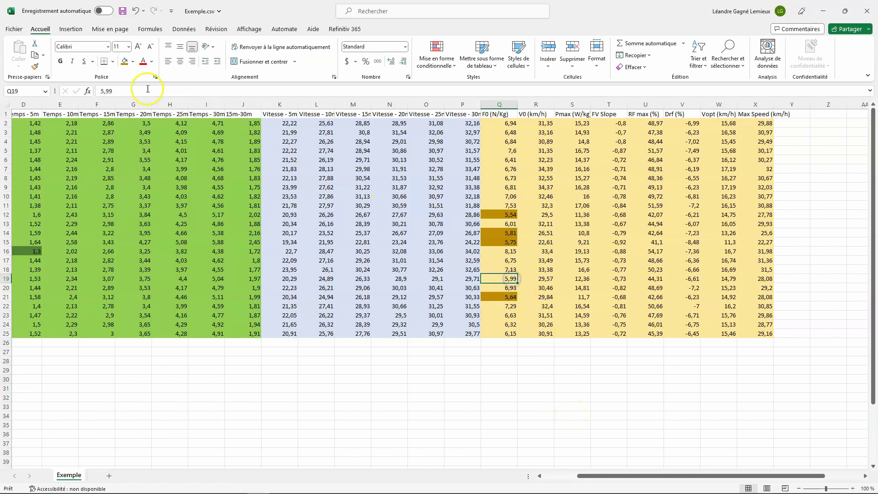
click(124, 61)
click(557, 396)
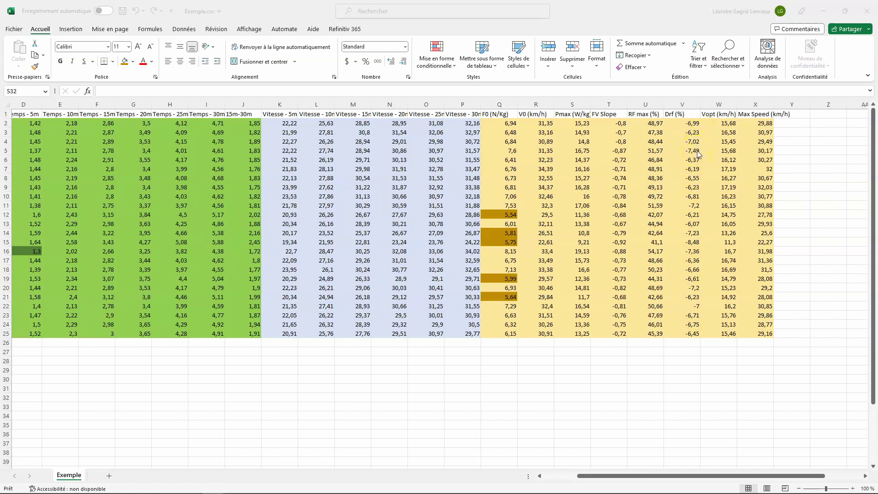
Highlight Player_14's Drf (%) value in cell V15 with the dark gold fill.
click(693, 244)
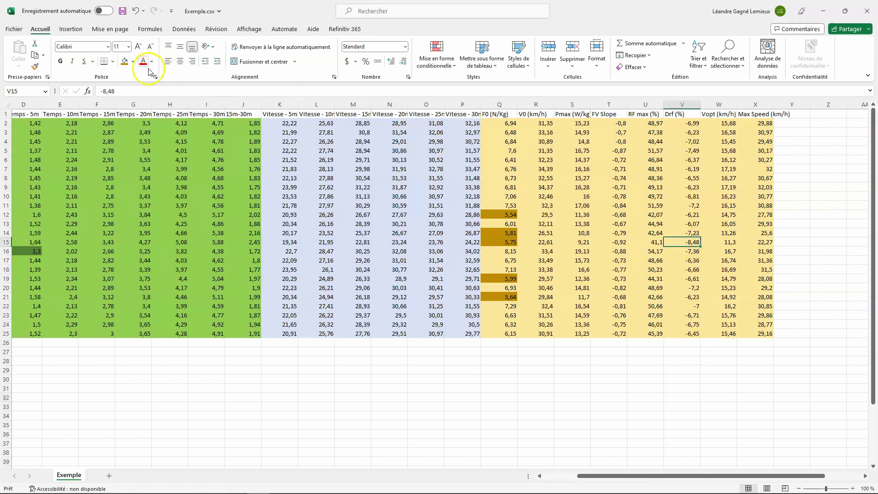
click(124, 61)
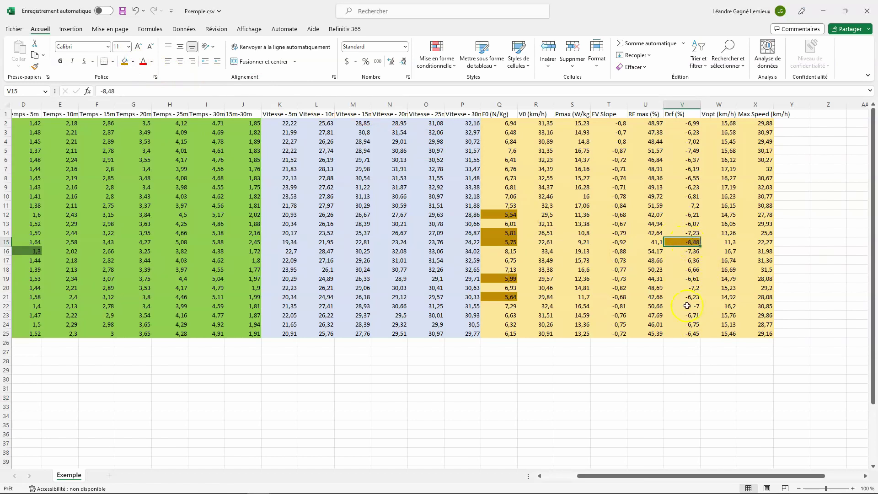
click(690, 351)
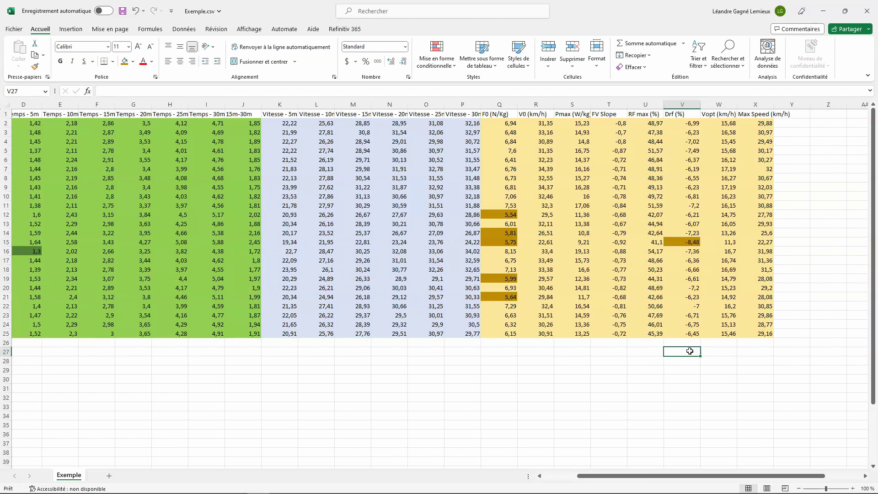
Examine Player_14's Drf value and the athletes' values in the Vopt (km/h) column.
click(696, 244)
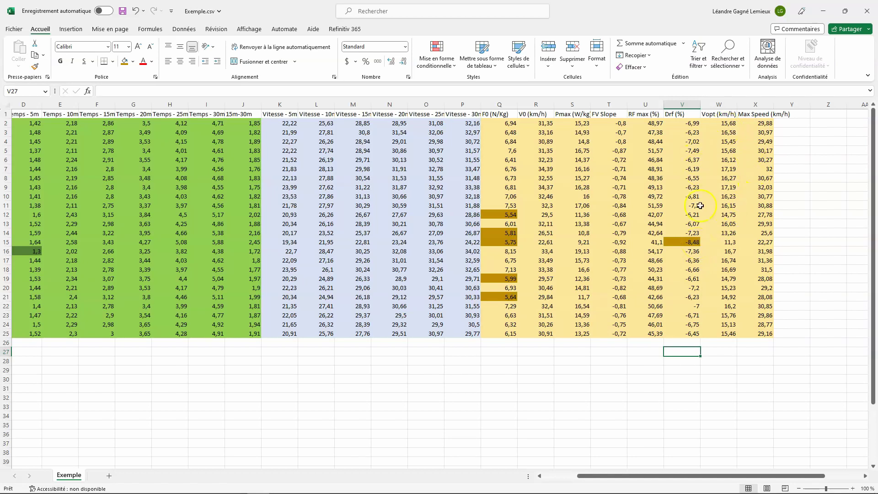
click(721, 104)
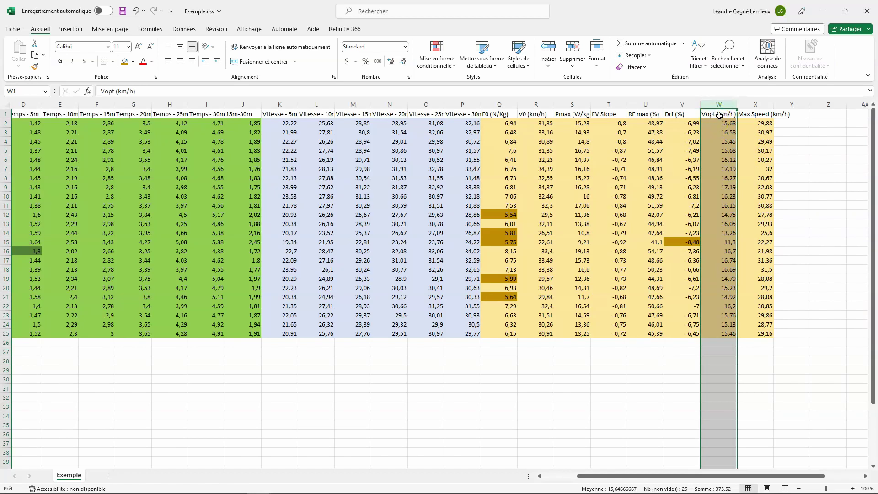
click(770, 378)
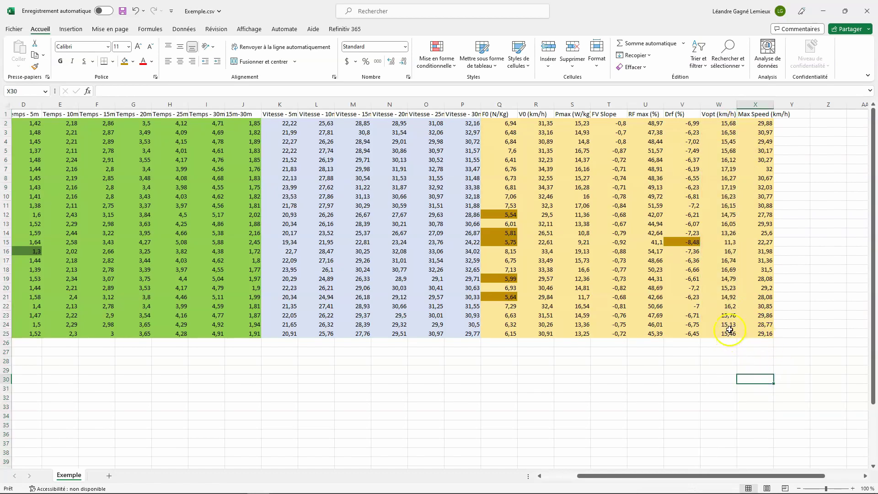